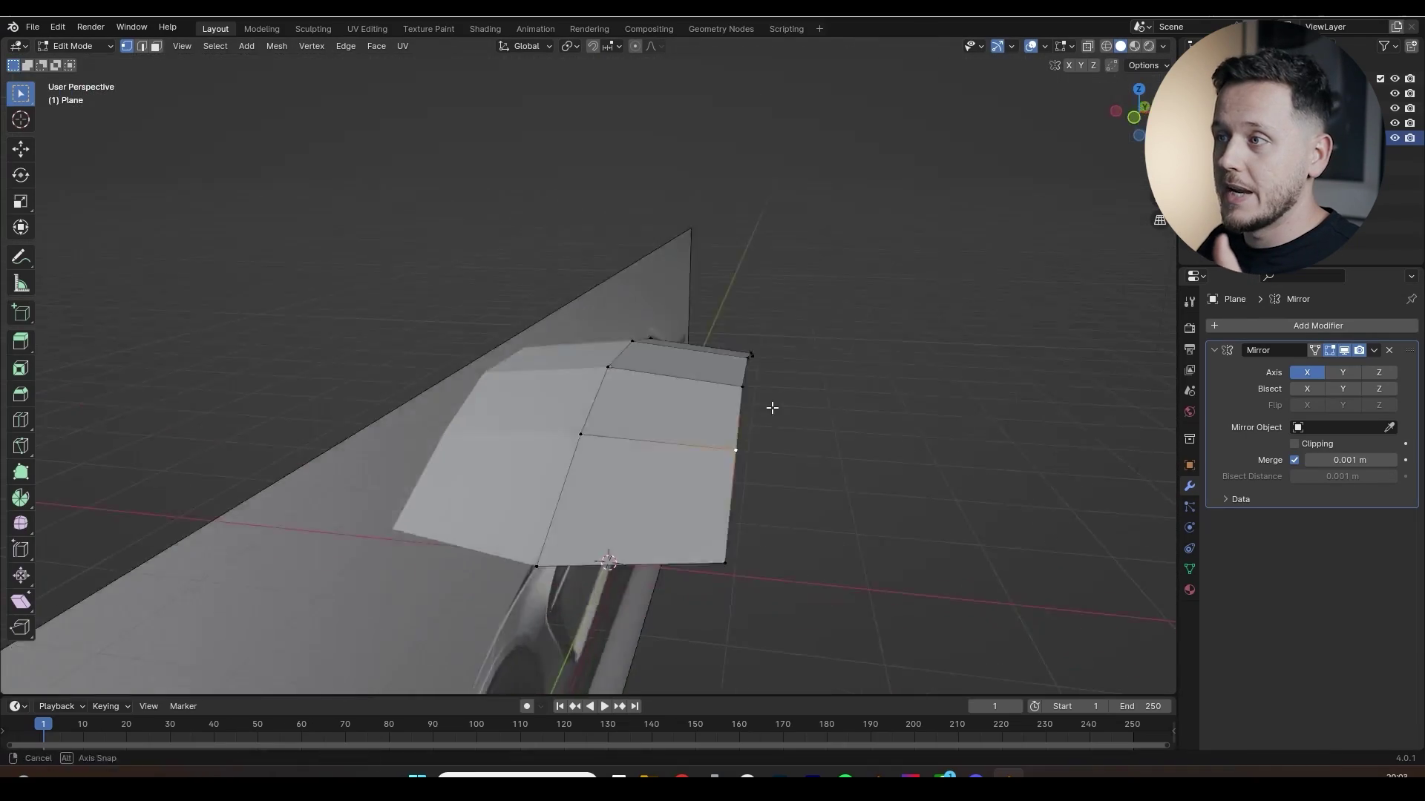
Shape the wheel-arch and flank vertices over the side reference, moving them along X and Z.
middle_click_drag(773, 407, 779, 305)
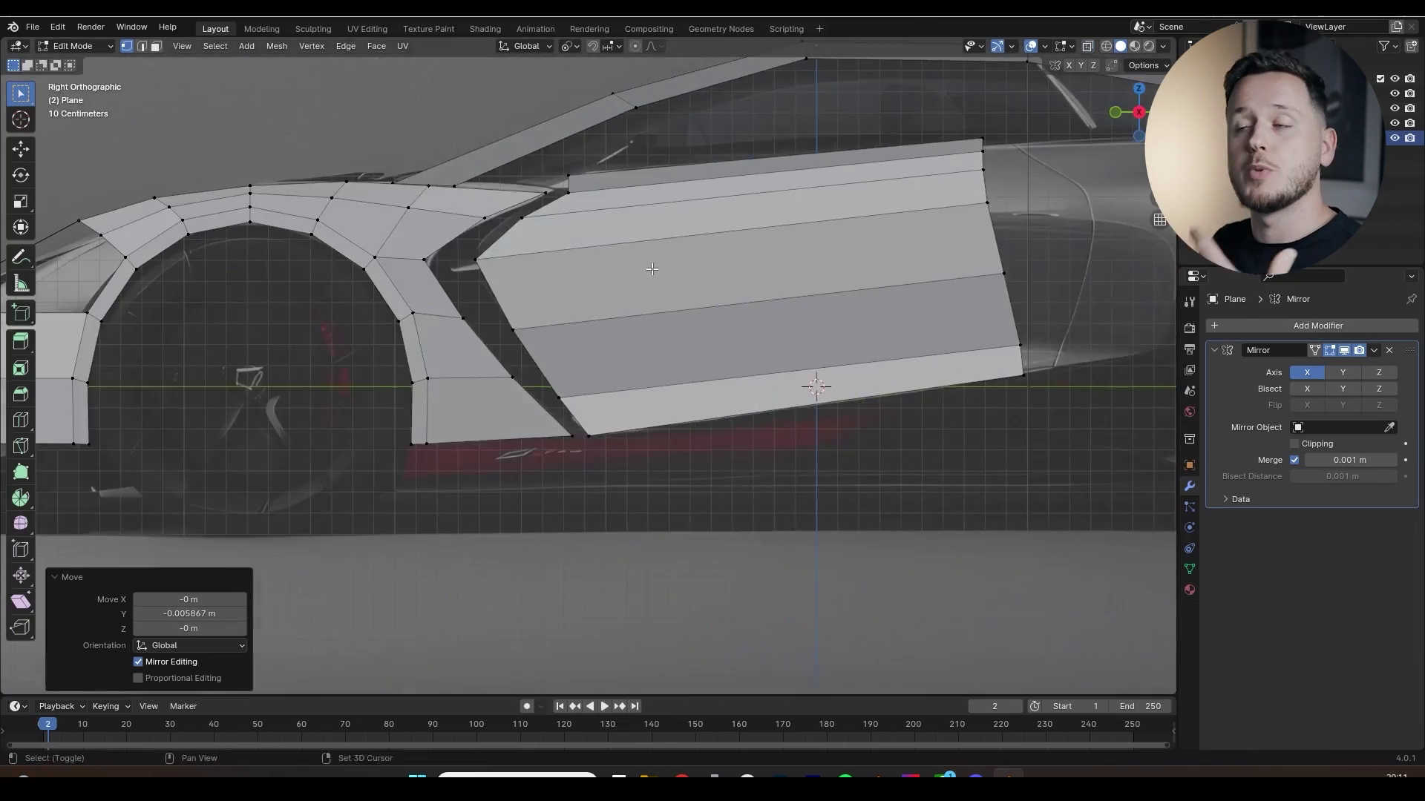
middle_click_drag(820, 381, 741, 448)
key("g")
key("x")
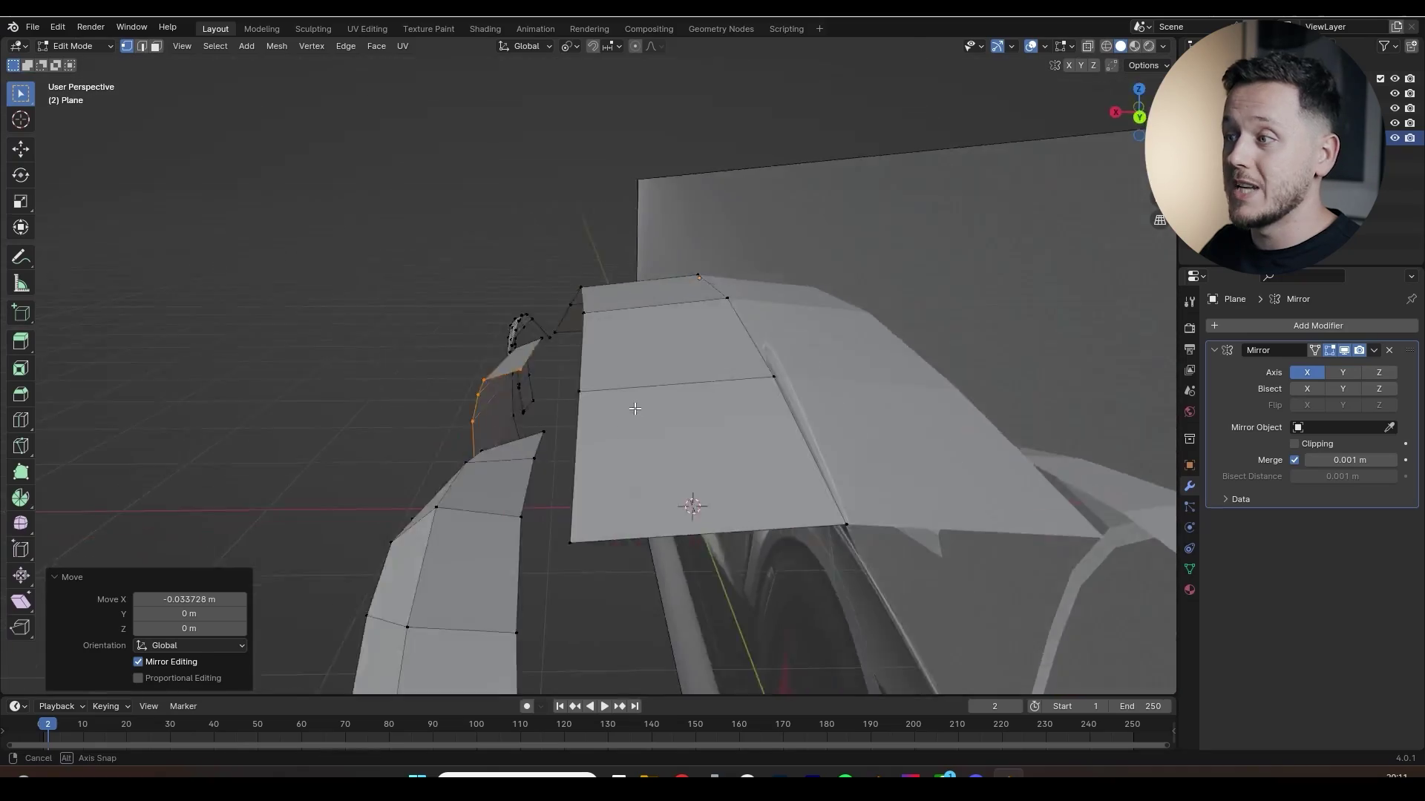
middle_click_drag(693, 500, 763, 462)
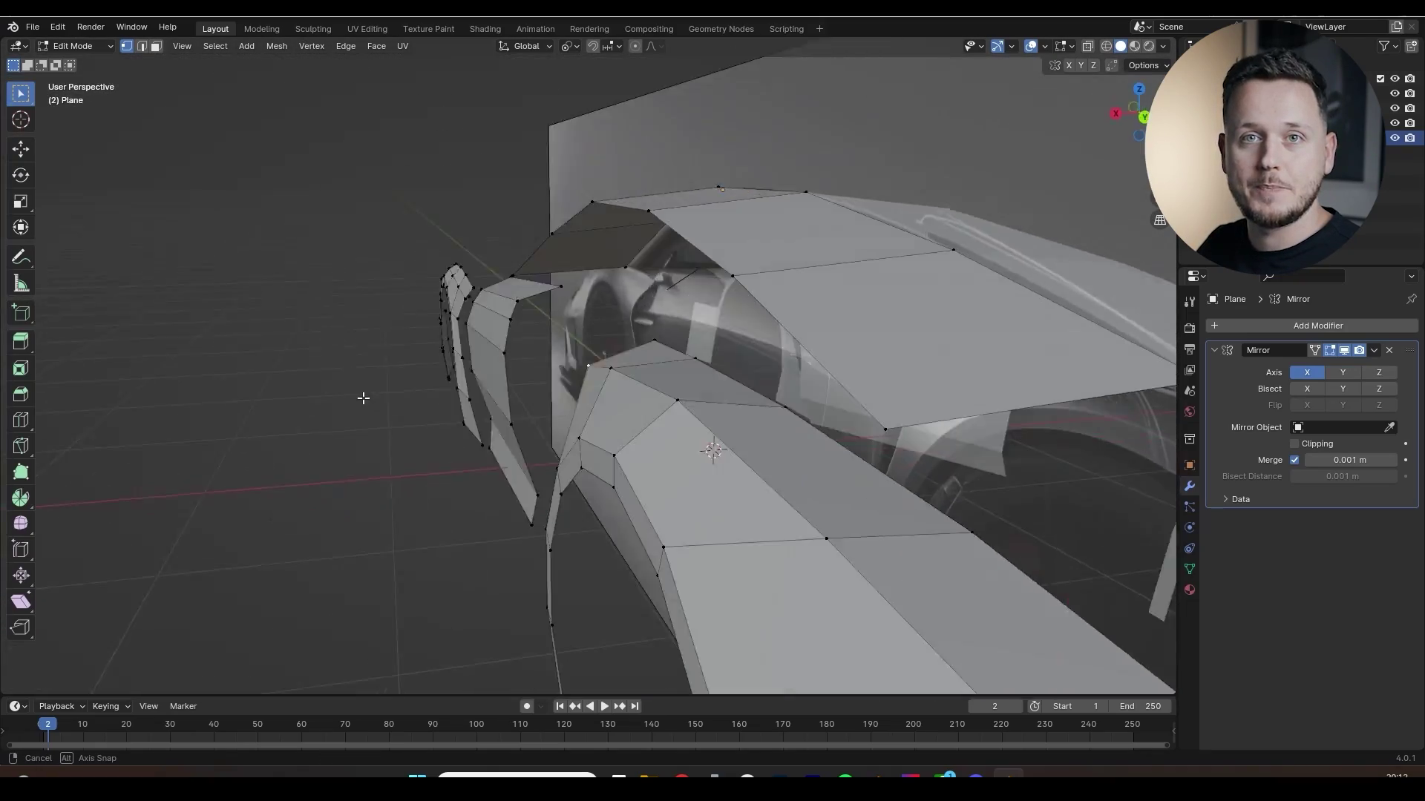
key("g")
key("z")
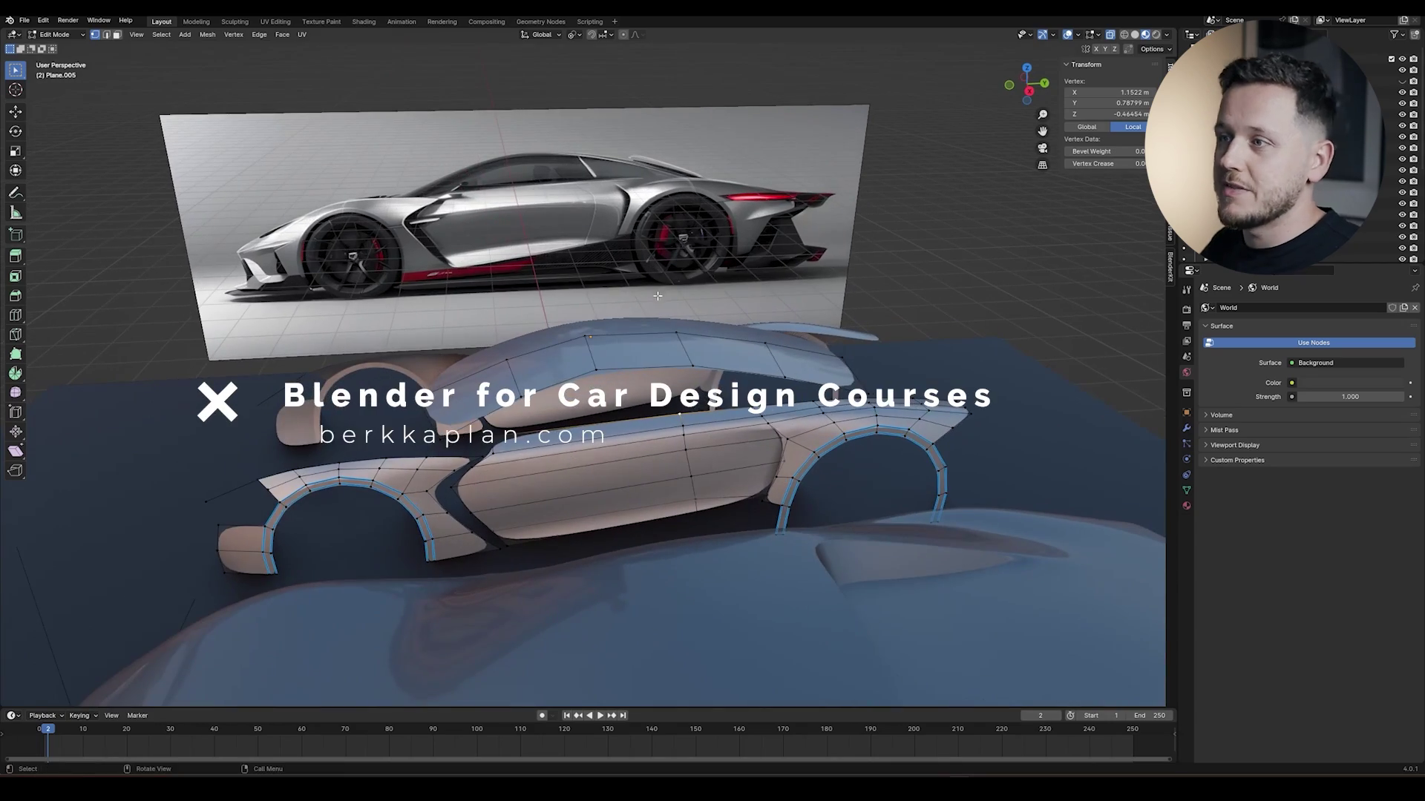
middle_click_drag(658, 295, 695, 311)
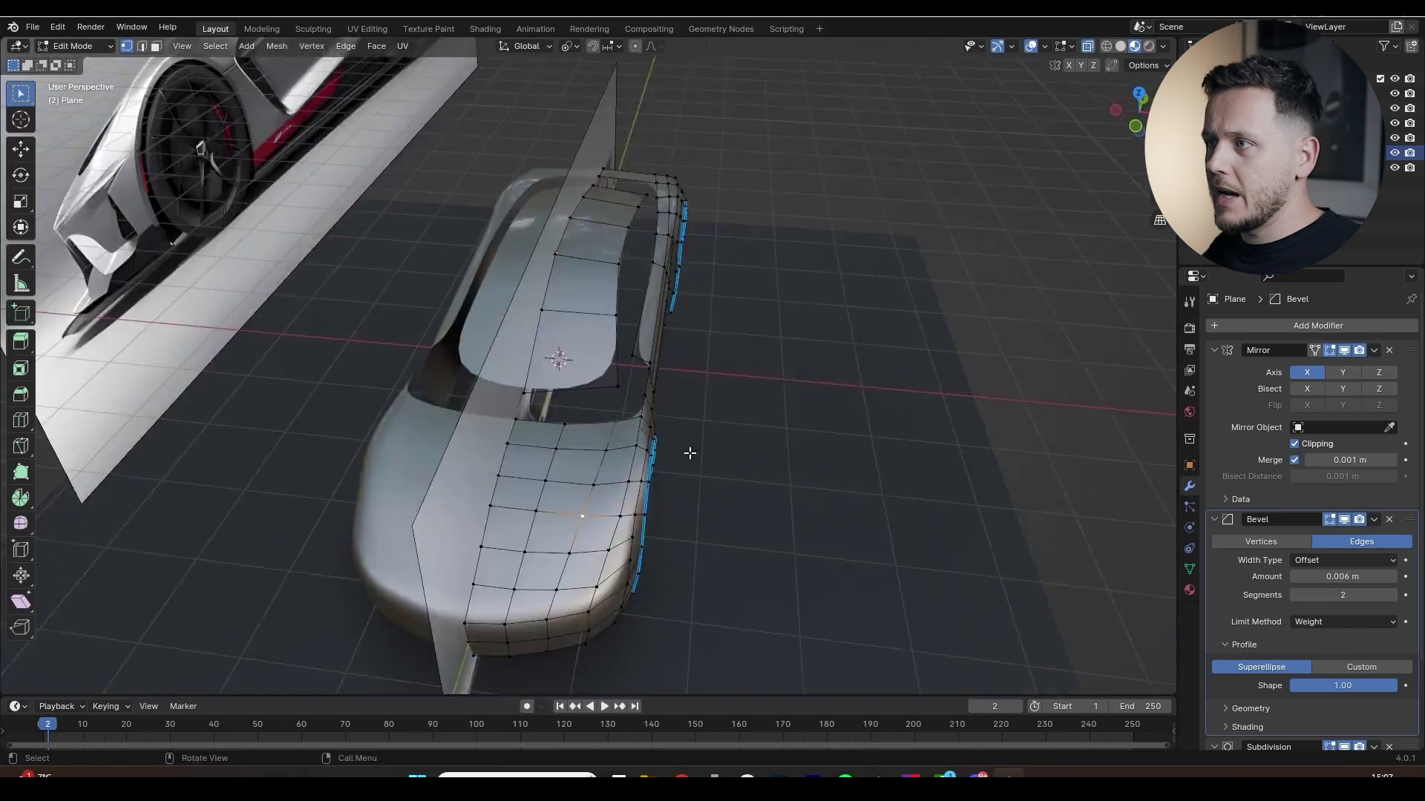
Select the roof edge loops and raise them along Z to refine the roofline.
middle_click_drag(690, 453, 597, 493)
left_click(703, 423, "alt")
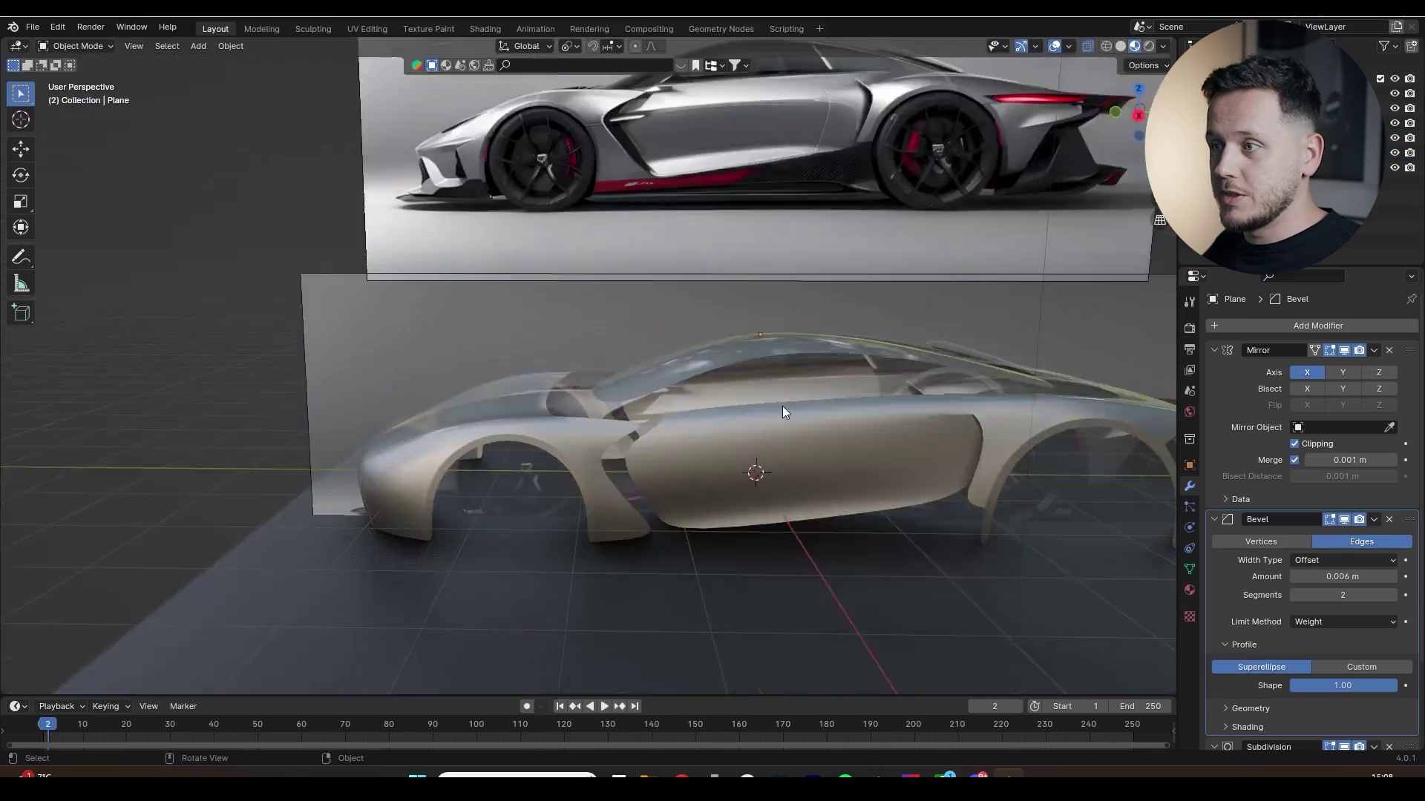
middle_click_drag(782, 406, 558, 417)
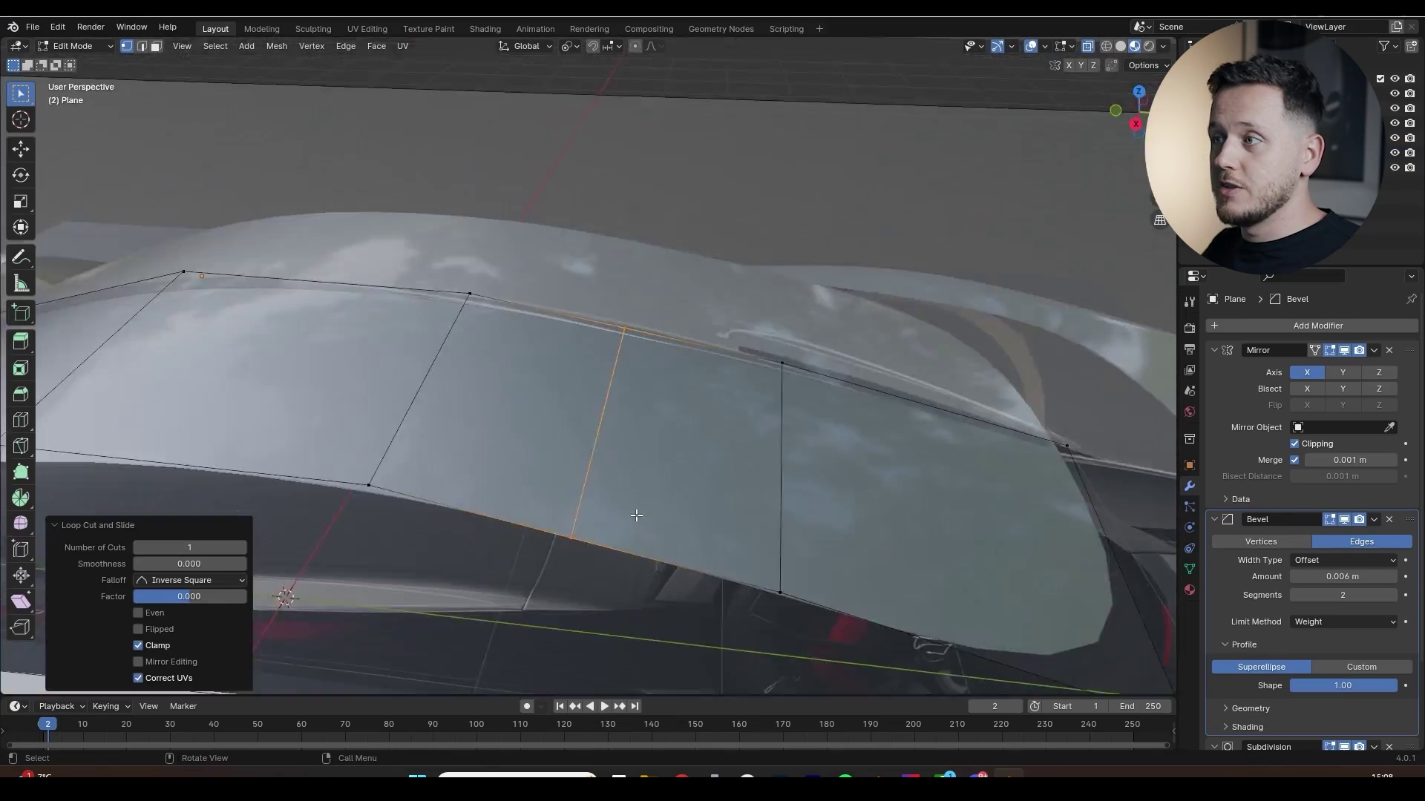
key("g")
key("z")
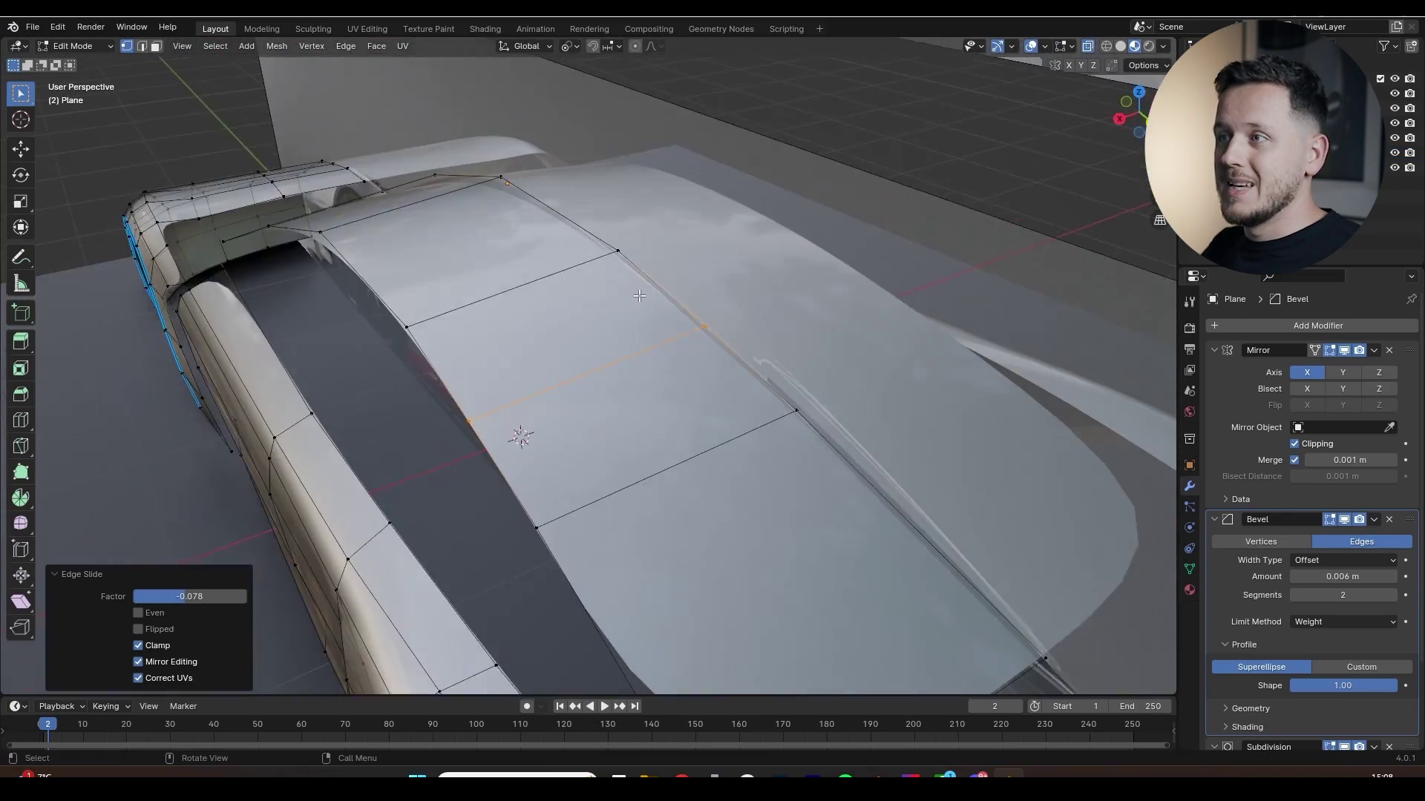
middle_click_drag(519, 429, 534, 415)
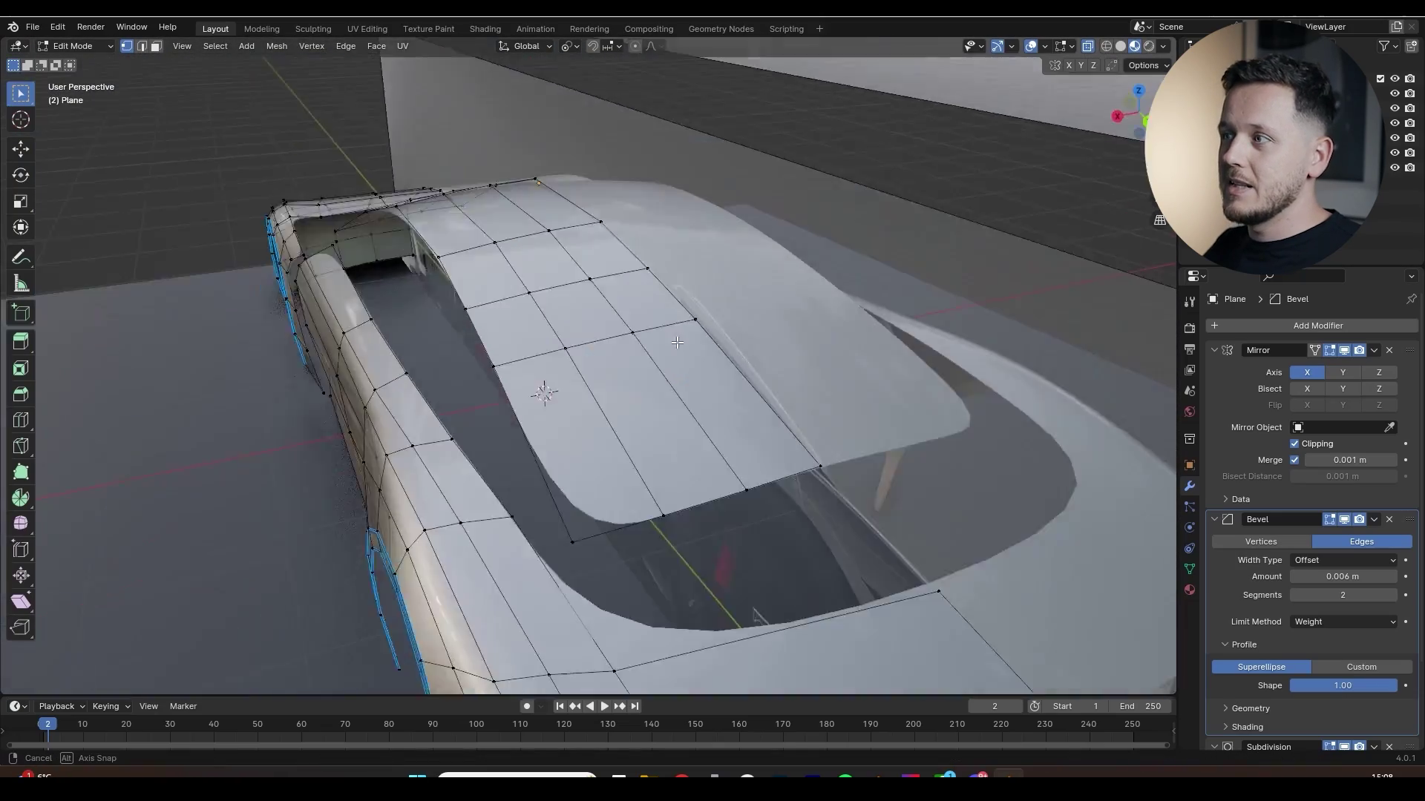
middle_click_drag(547, 391, 555, 351)
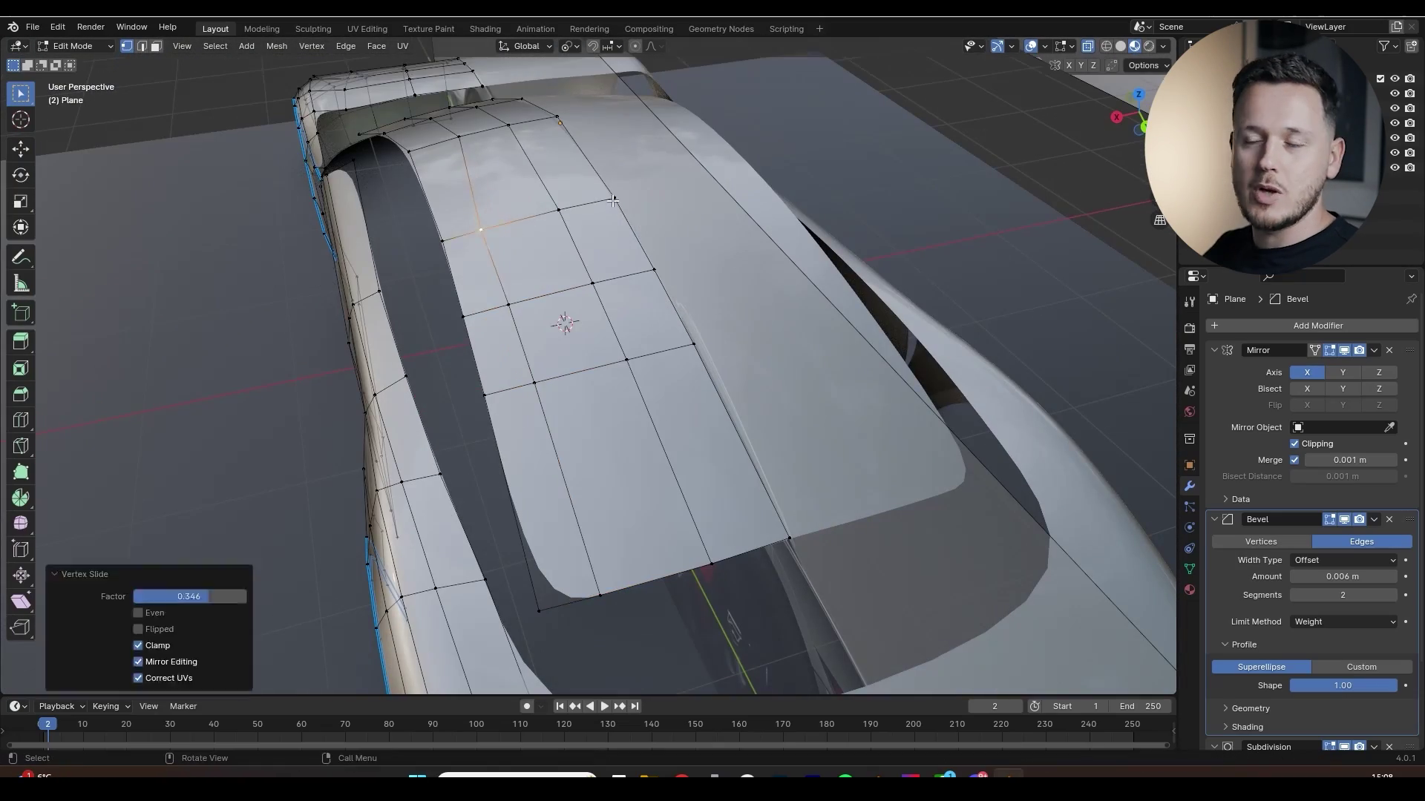
left_click(577, 527, "alt+shift")
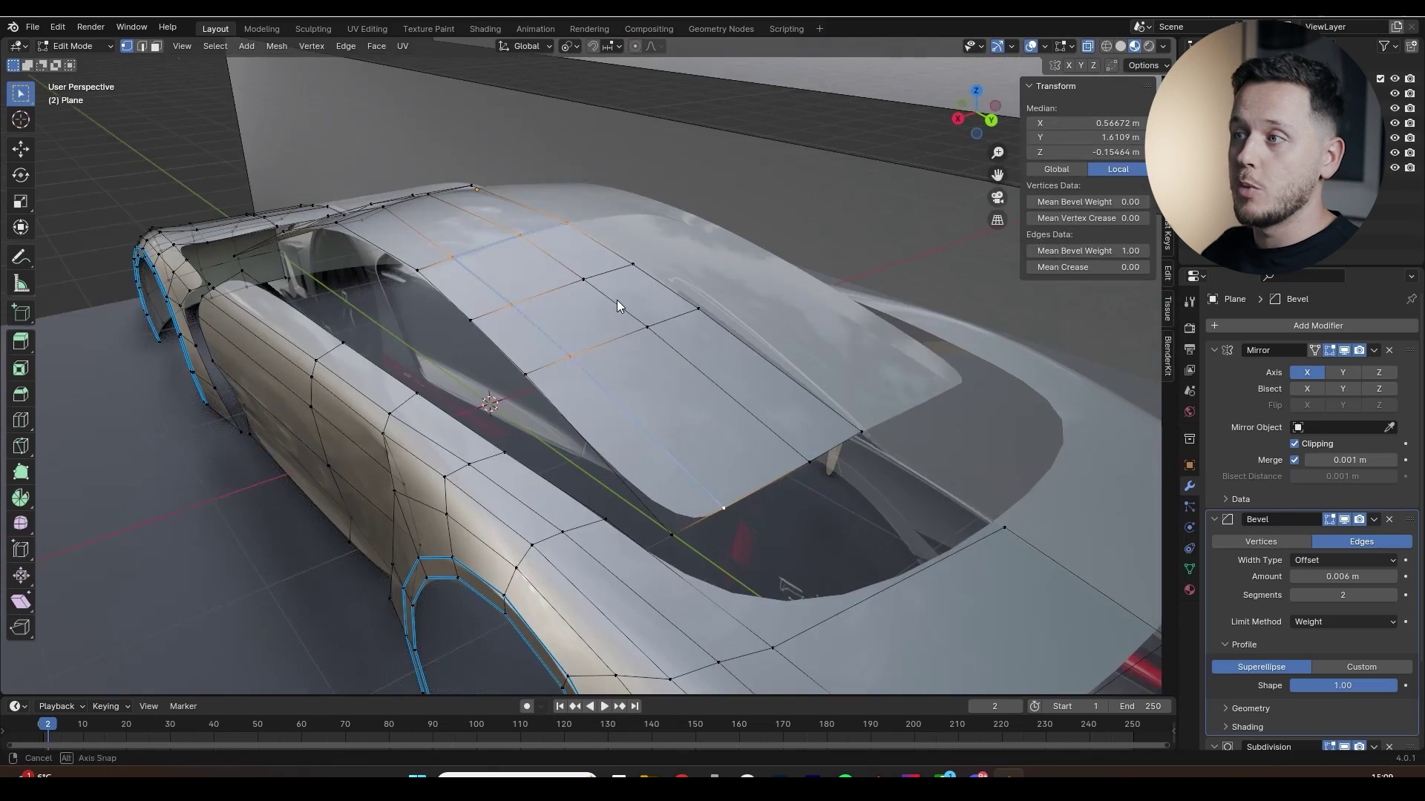
middle_click_drag(617, 300, 630, 336)
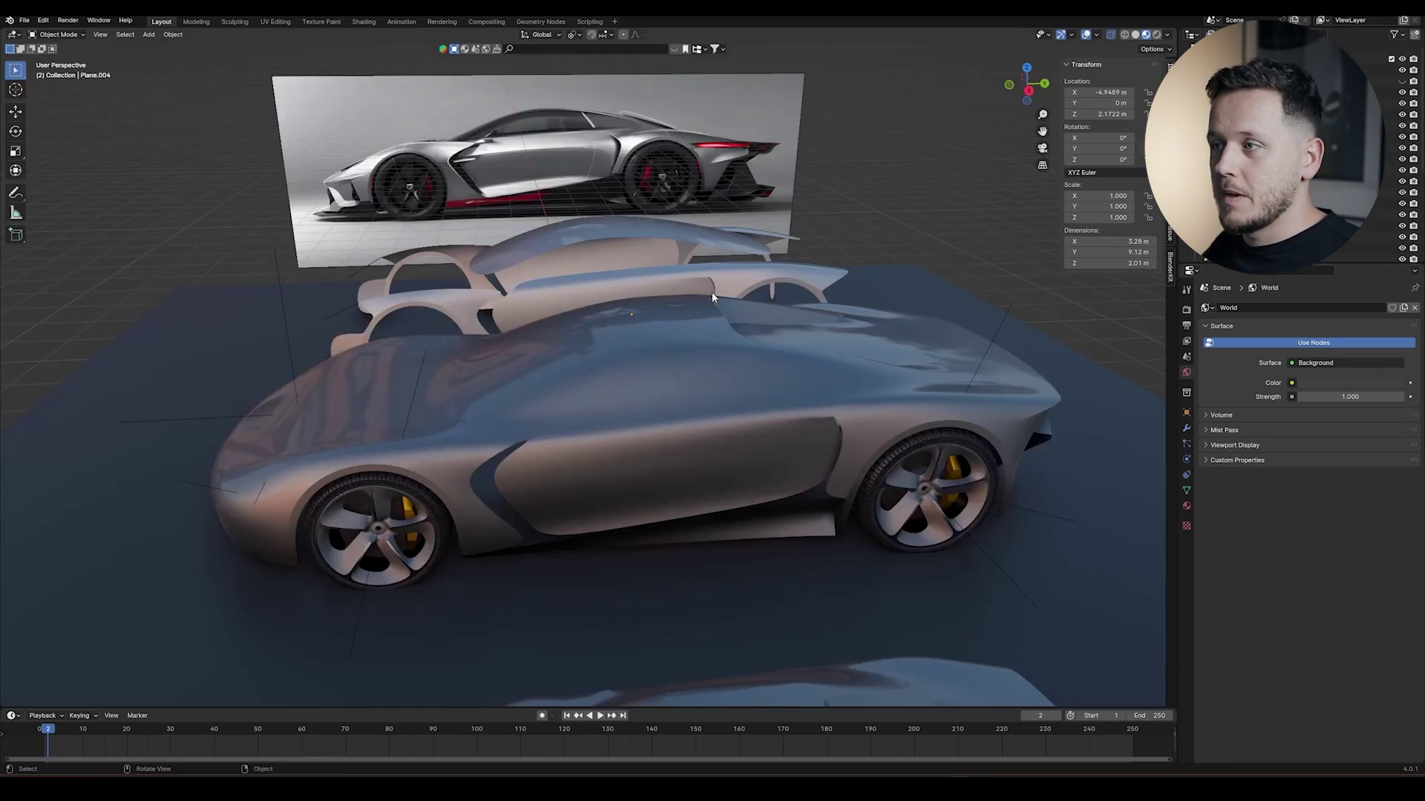
Look up the Porsche Mission X's real length and height in Chrome.
middle_click_drag(668, 341, 919, 347)
middle_click_drag(944, 290, 743, 346)
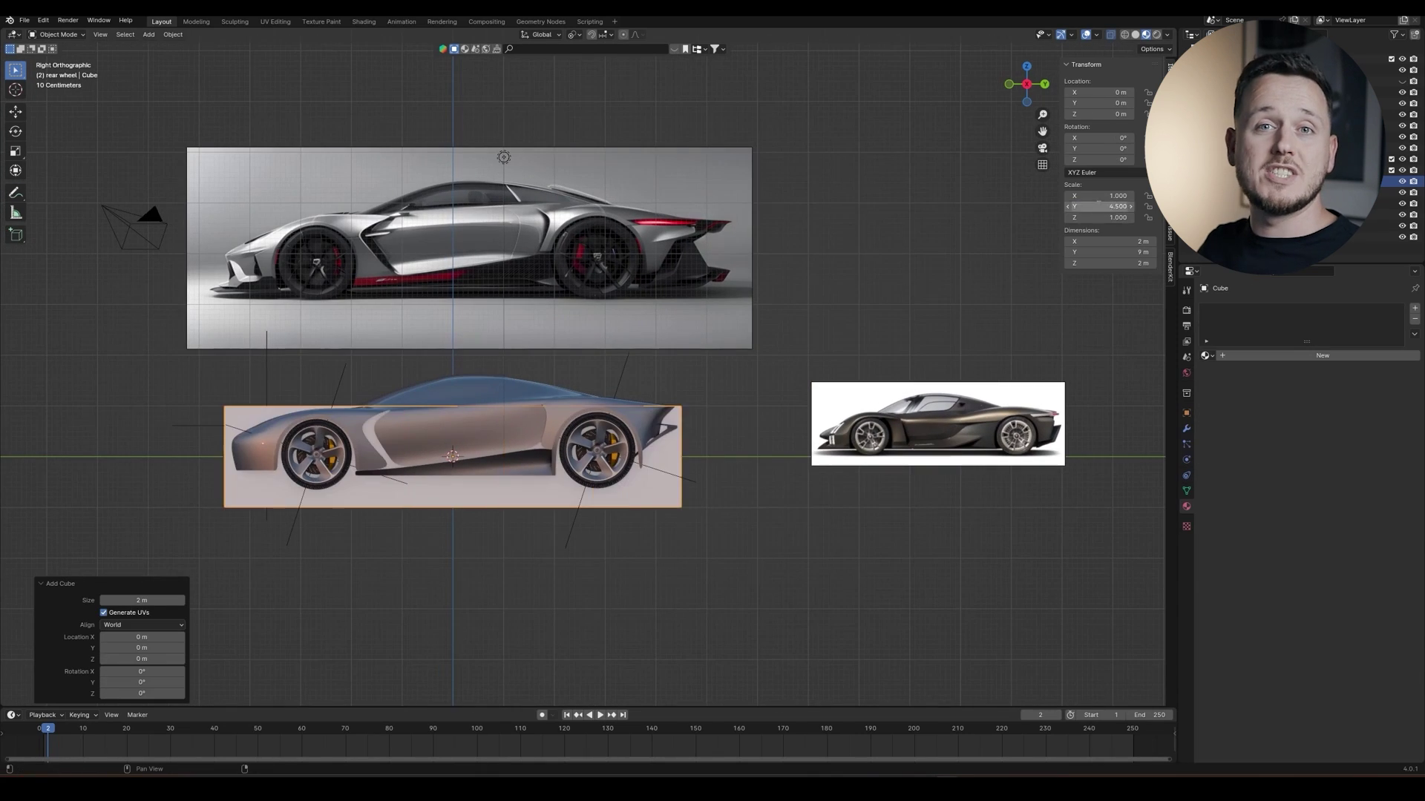
mouse_move(956, 751)
left_click(920, 734)
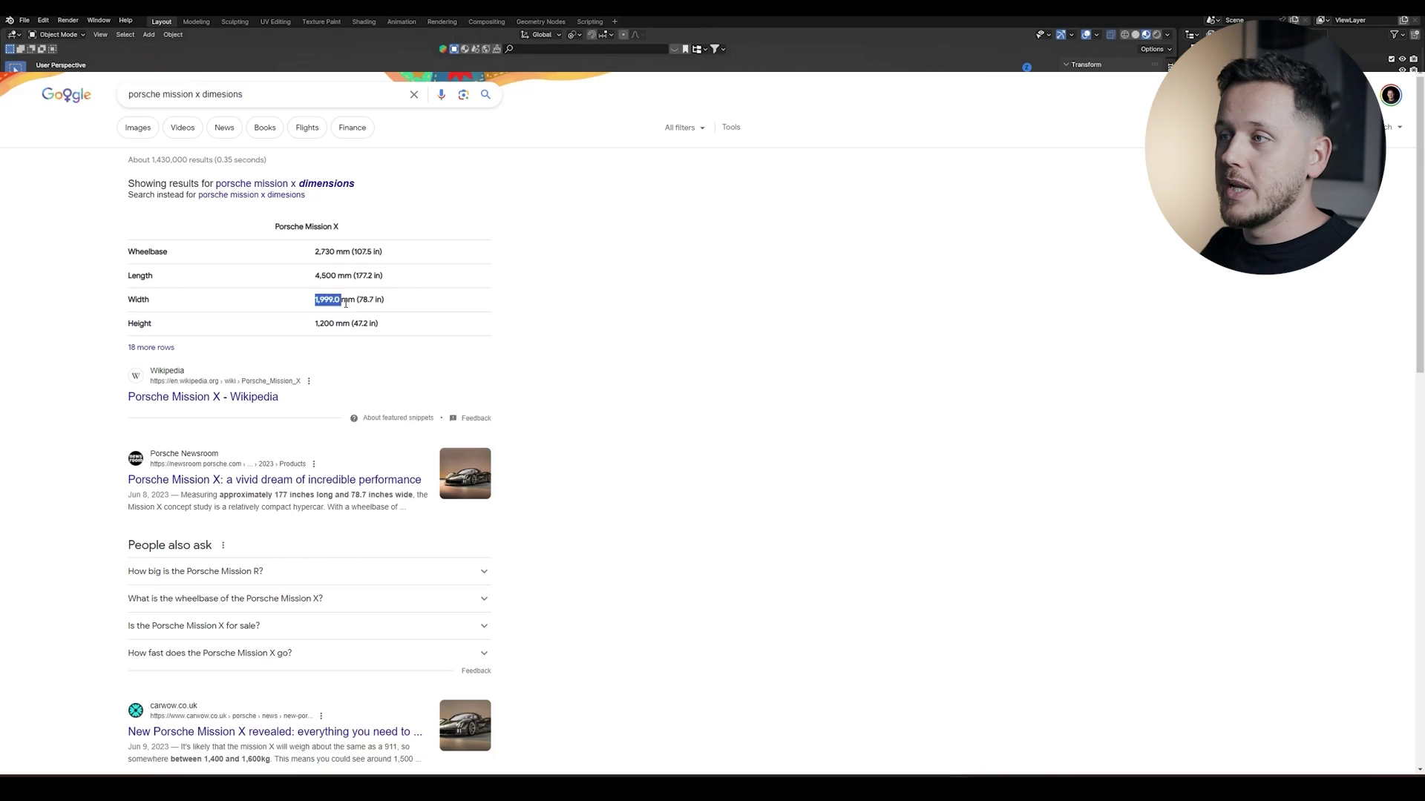
left_click(958, 731)
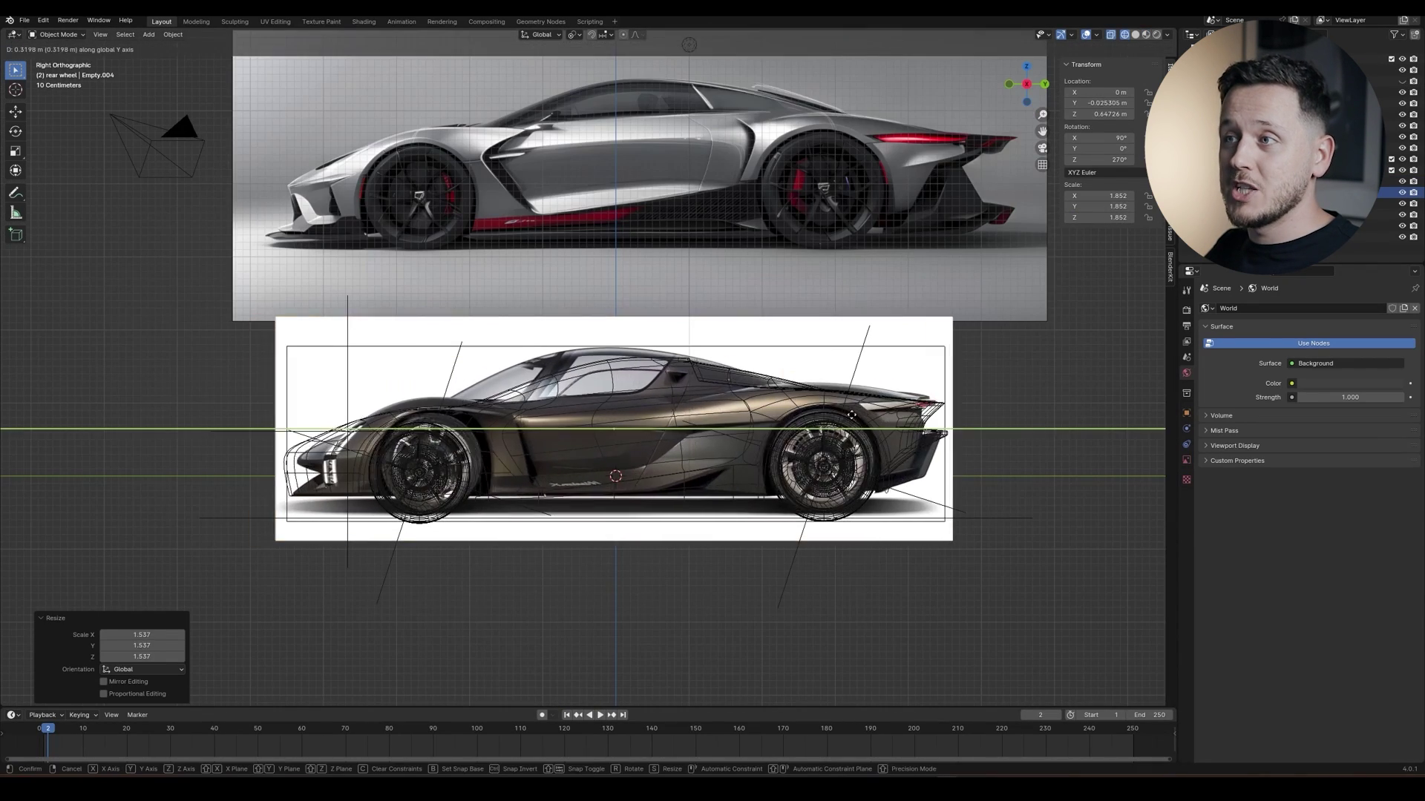
Select the sizing box and inspect the 0.497-scaled car, about 4.53 m long, from behind.
left_click(679, 390)
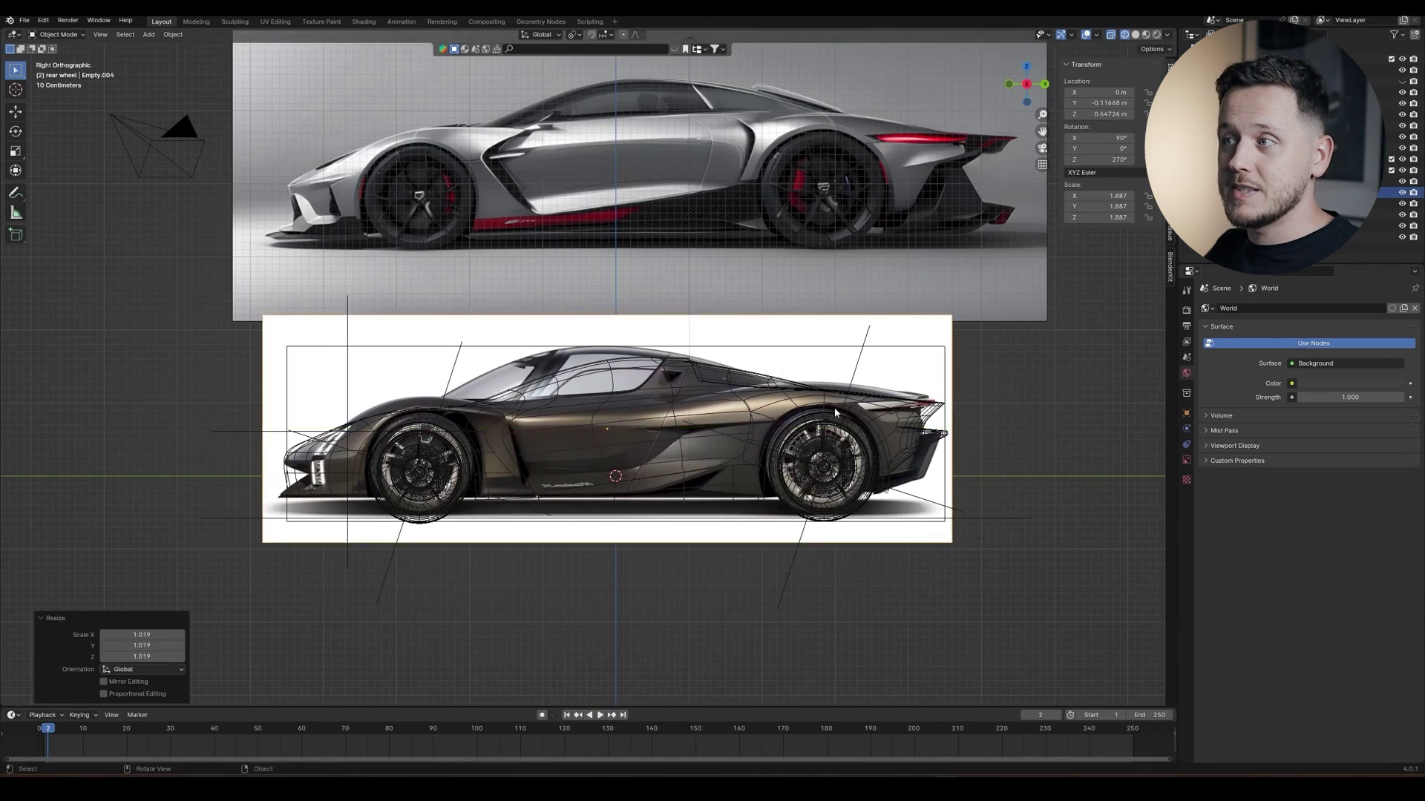
middle_click_drag(678, 390, 712, 371)
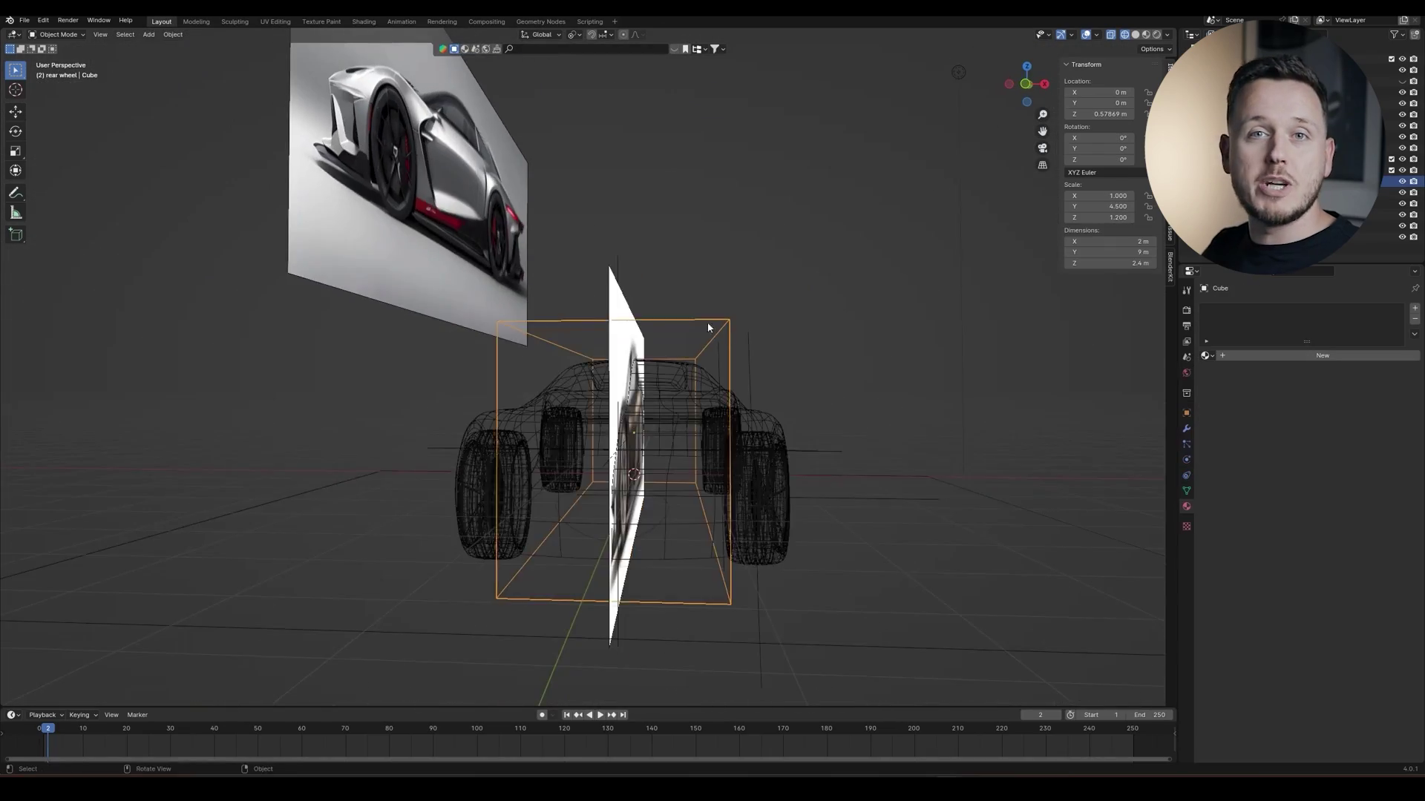
middle_click_drag(735, 357, 749, 348)
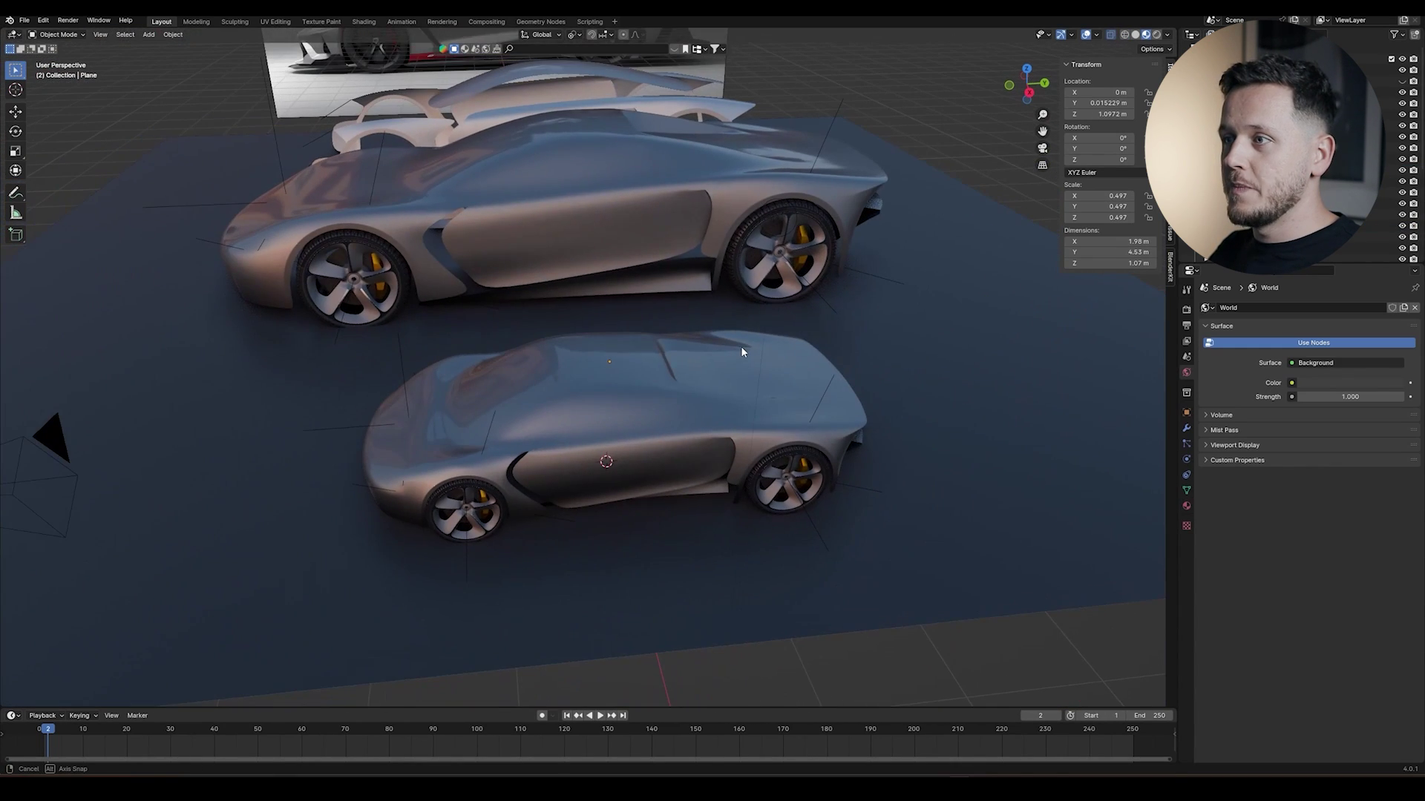
middle_click_drag(741, 346, 648, 318)
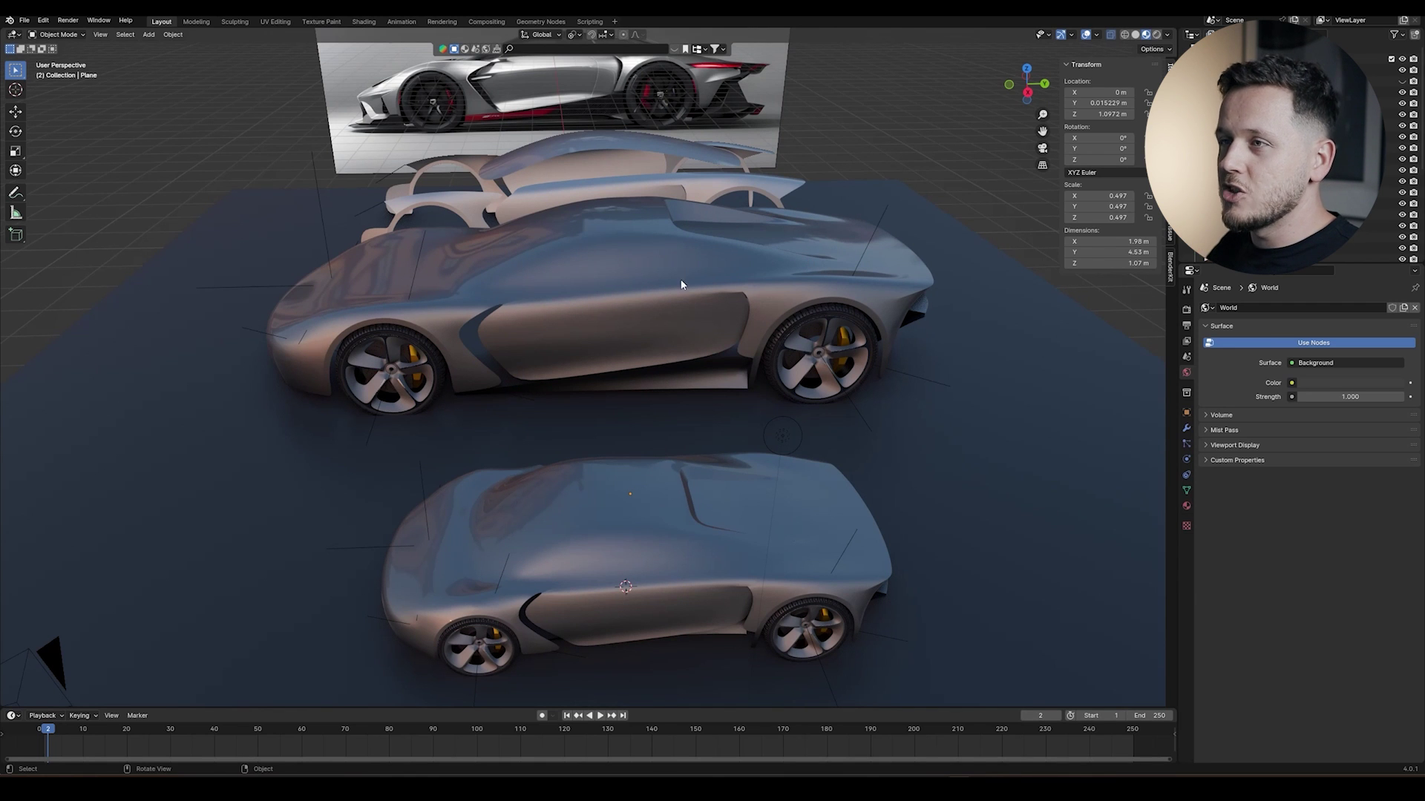
middle_click_drag(387, 322, 580, 299)
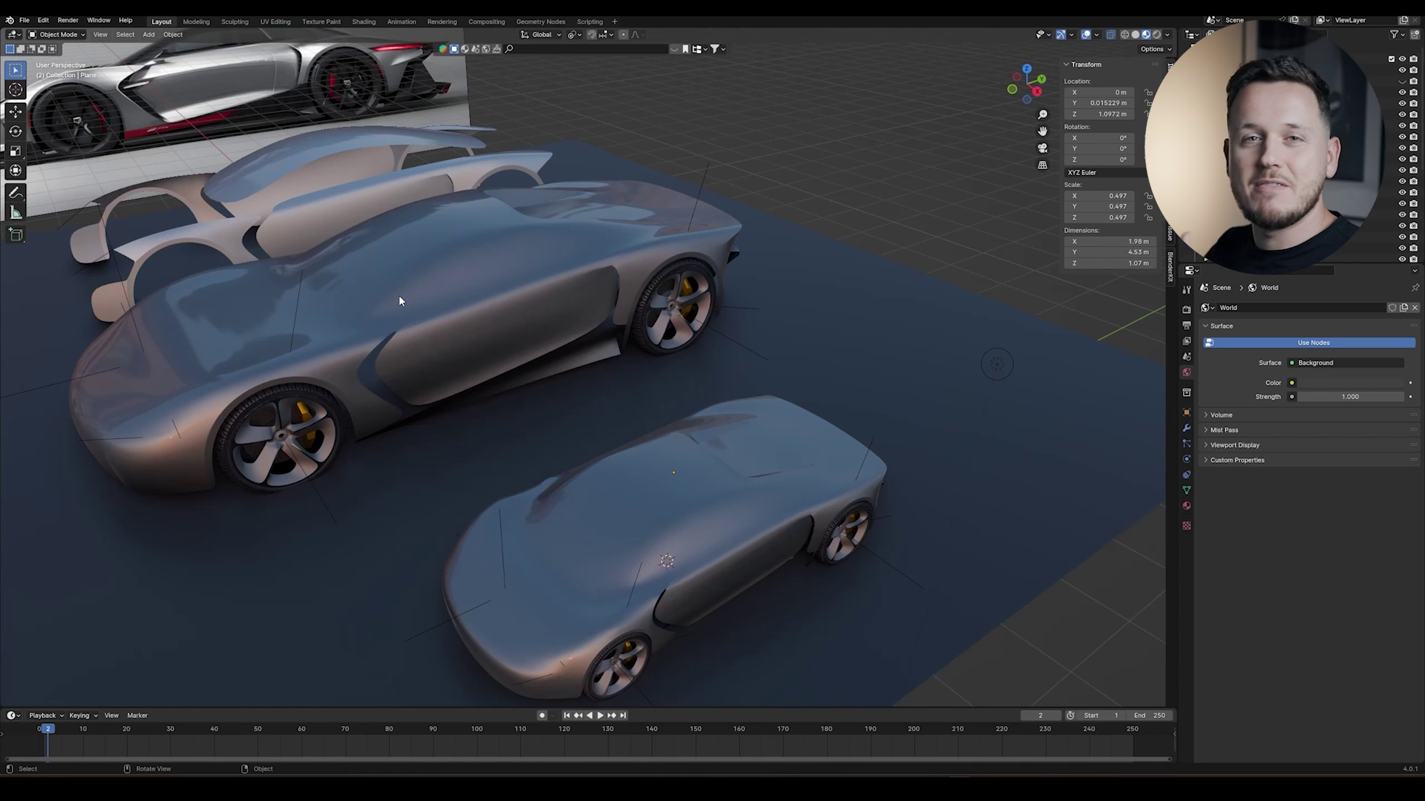
middle_click_drag(399, 296, 594, 265)
middle_click_drag(750, 443, 630, 316)
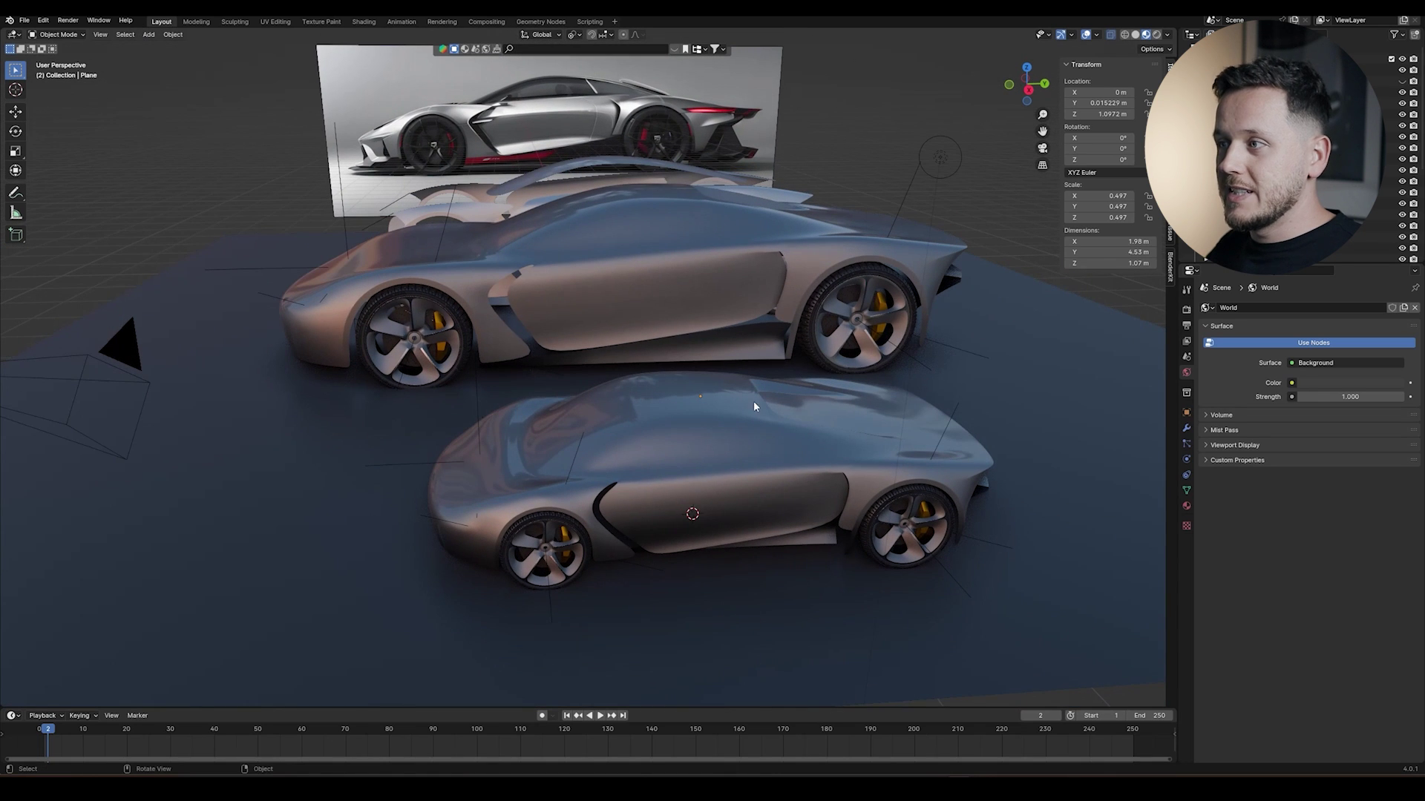
middle_click_drag(697, 398, 798, 404)
middle_click_drag(684, 350, 785, 386)
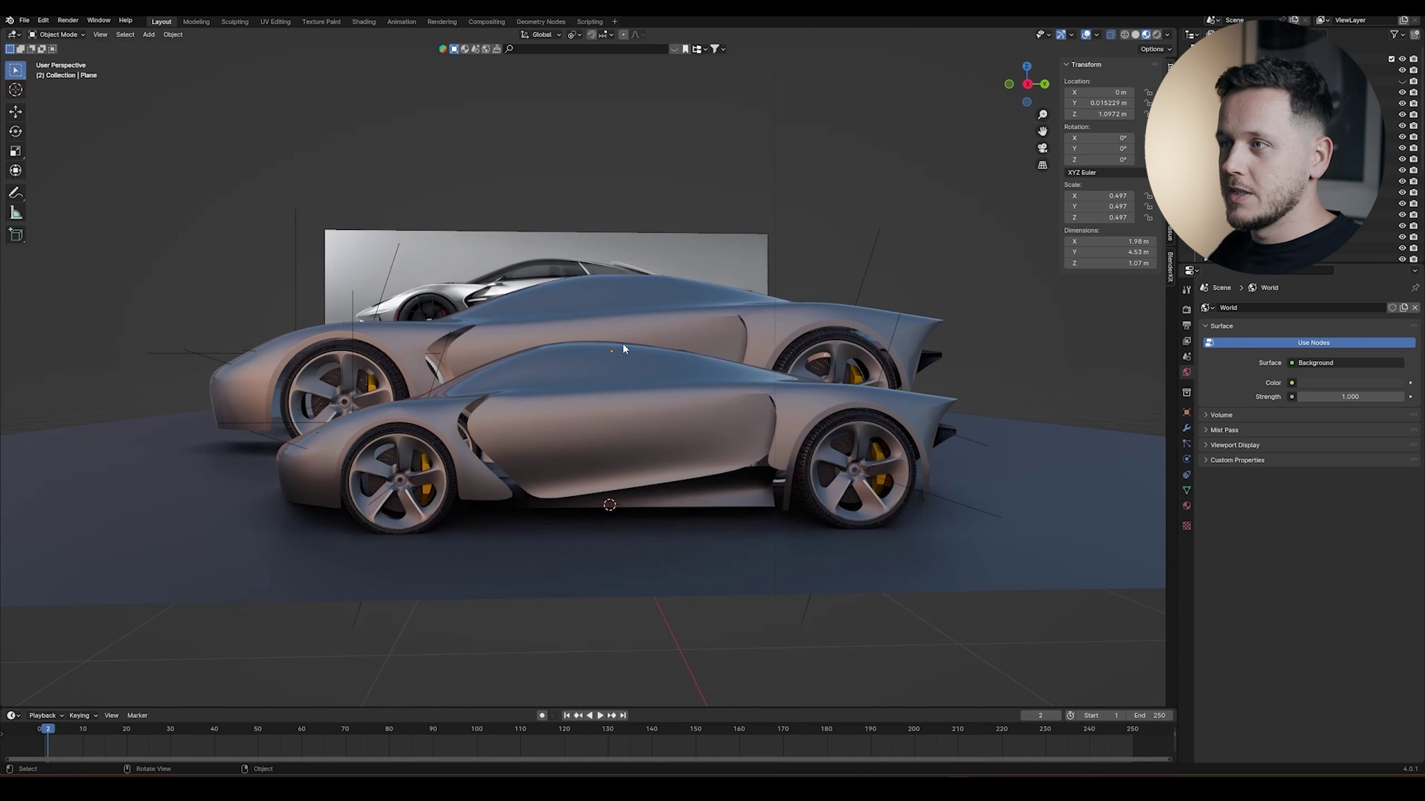
middle_click_drag(493, 373, 711, 417)
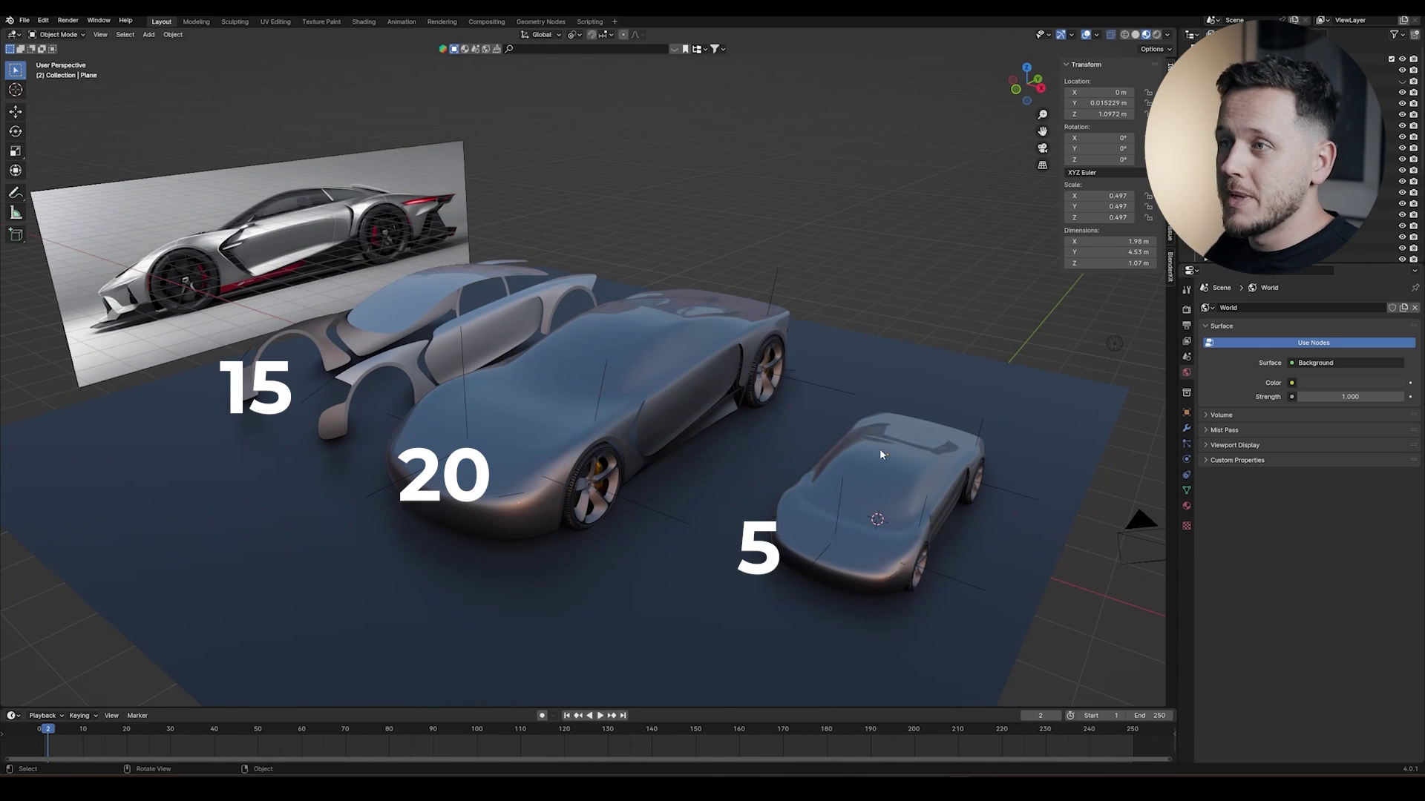
middle_click_drag(878, 446, 667, 312)
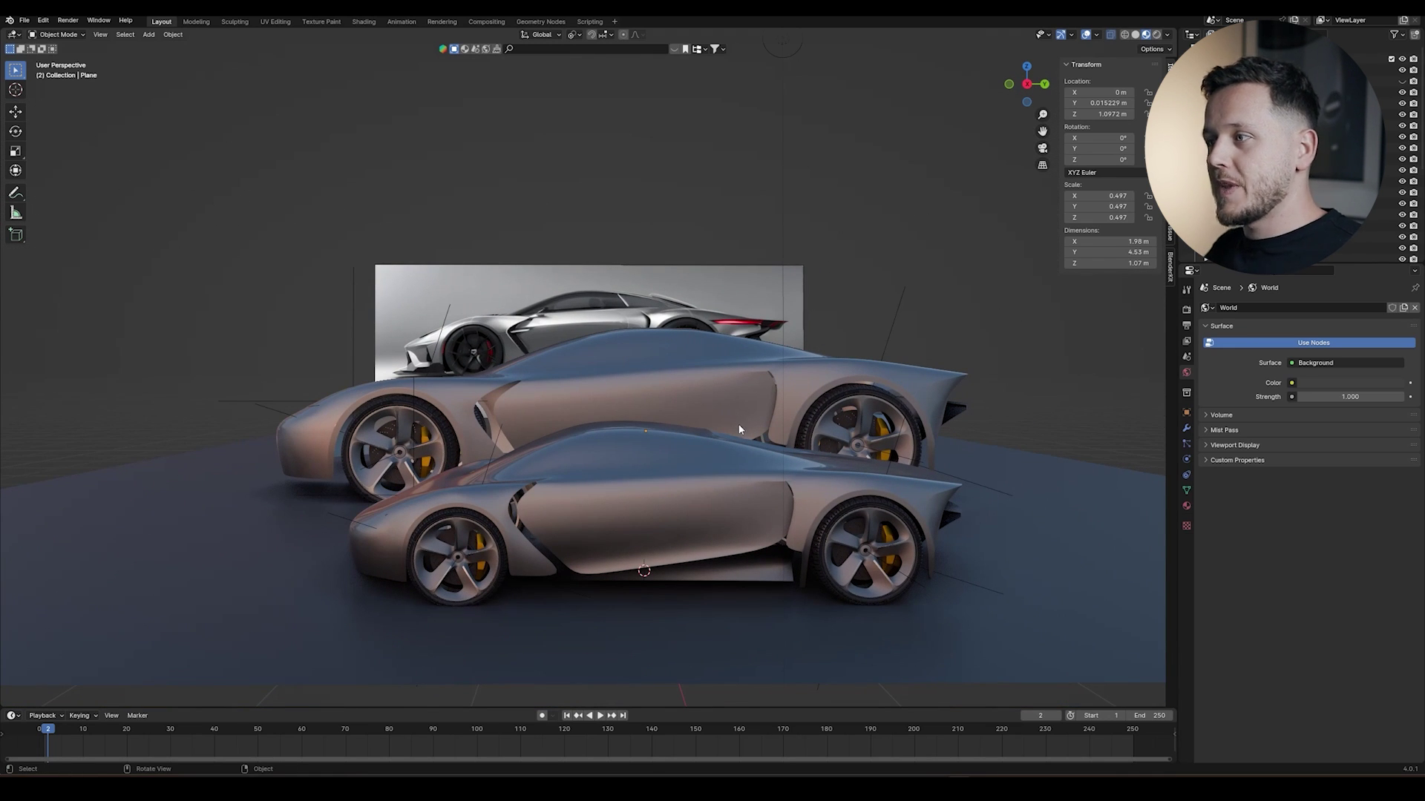
mouse_move(738, 424)
middle_mouse_down()
mouse_move(763, 444)
mouse_move(755, 462)
mouse_move(703, 402)
mouse_move(723, 409)
middle_mouse_up()
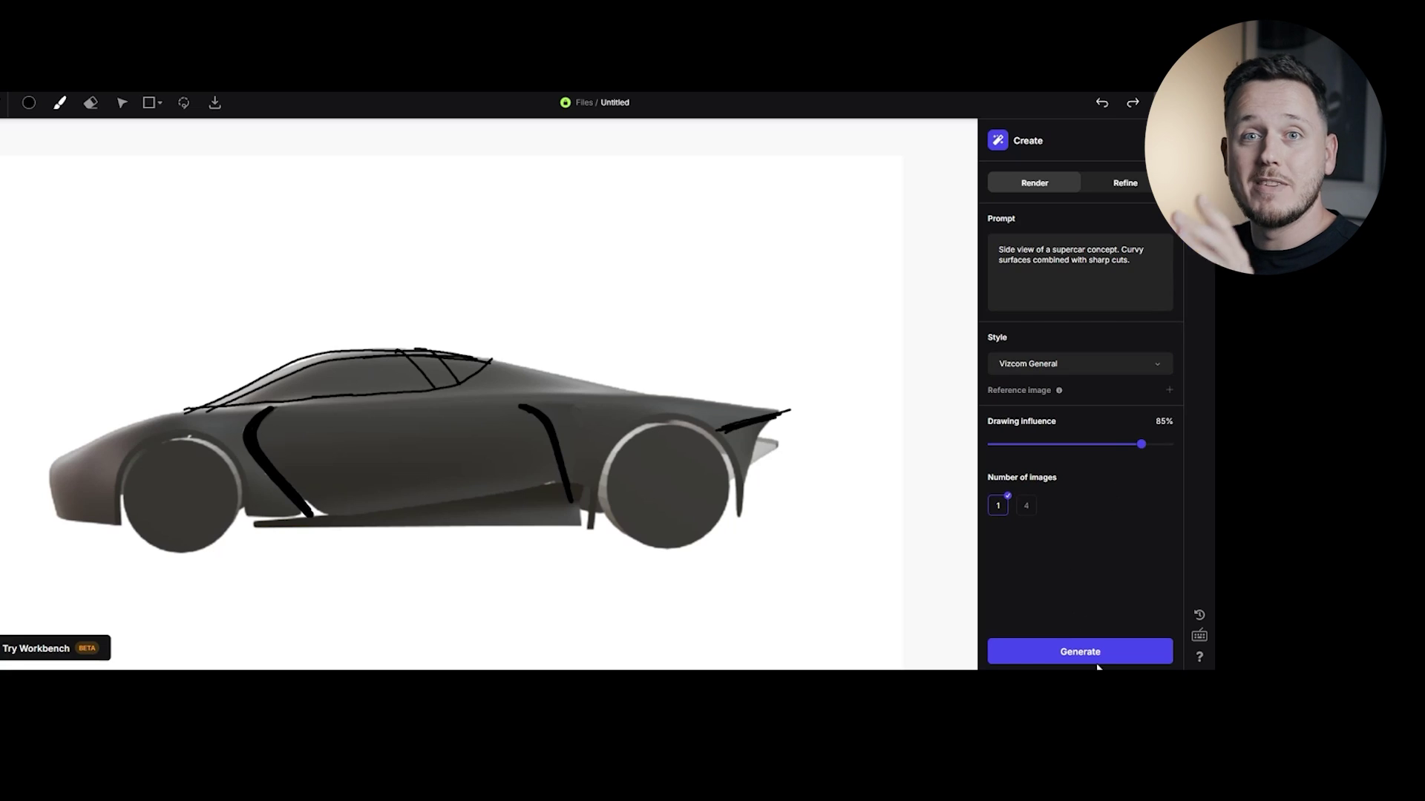
Generate four side-view render variations, compare each, and accept the chosen one.
left_click(1026, 506)
left_click(1078, 653)
left_click(443, 607)
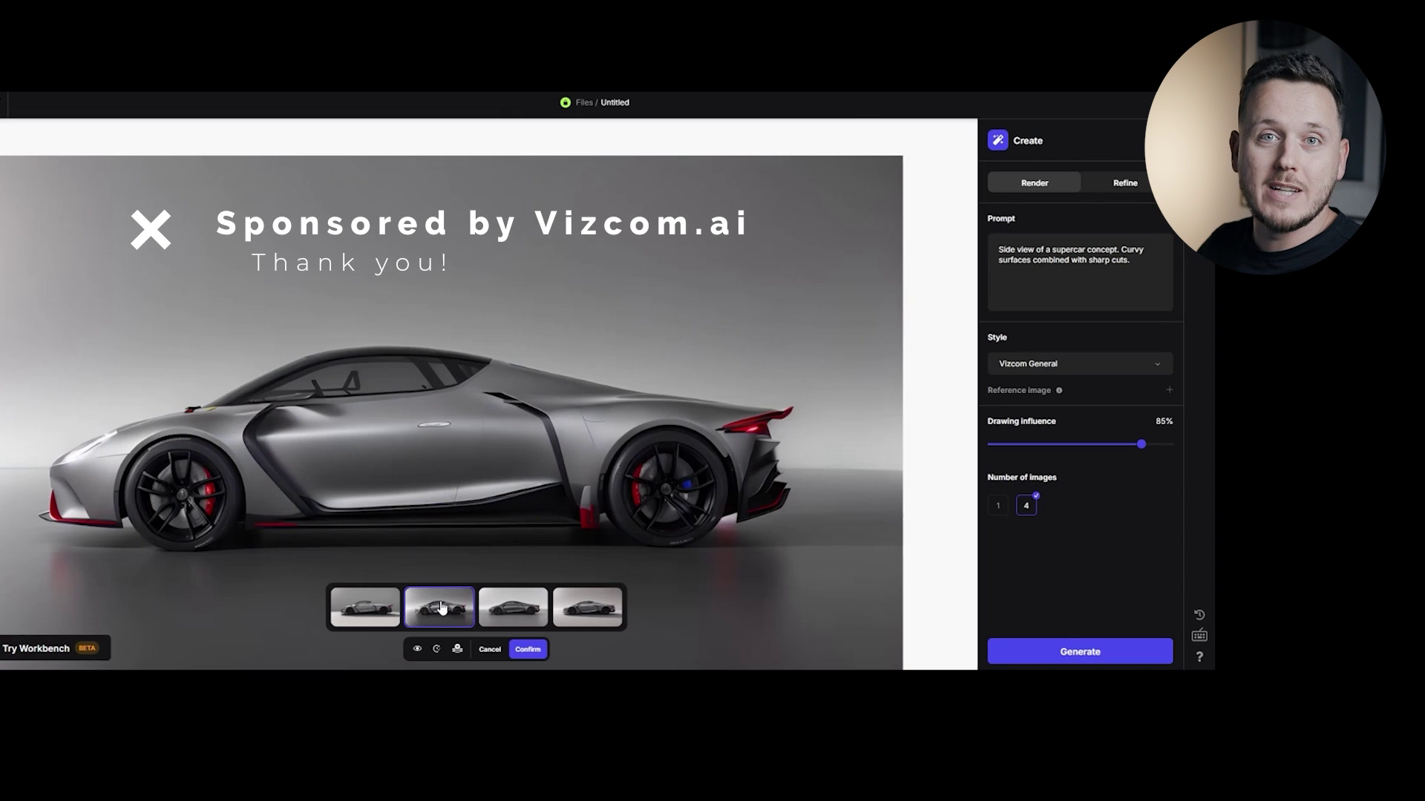
left_click(495, 603)
left_click(573, 610)
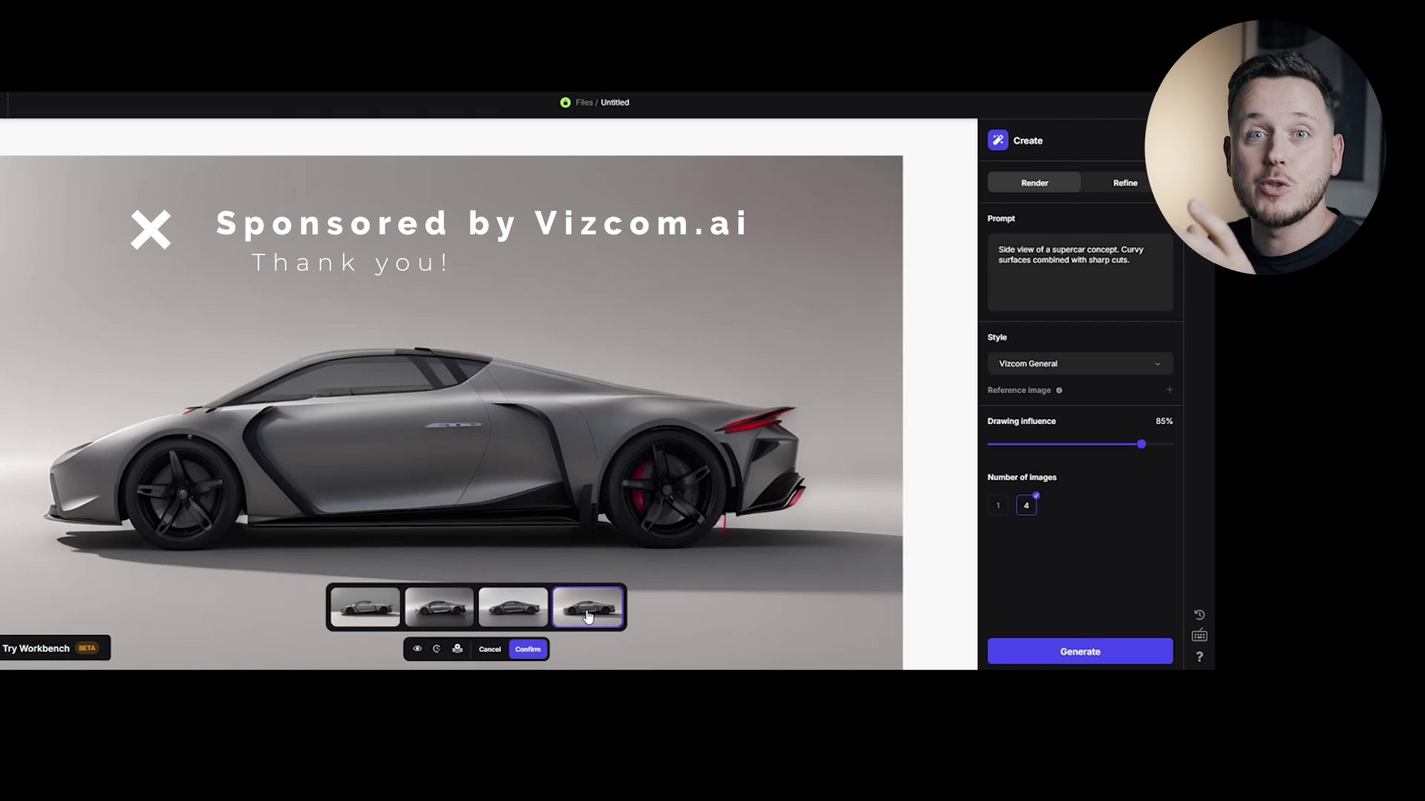
left_click(509, 616)
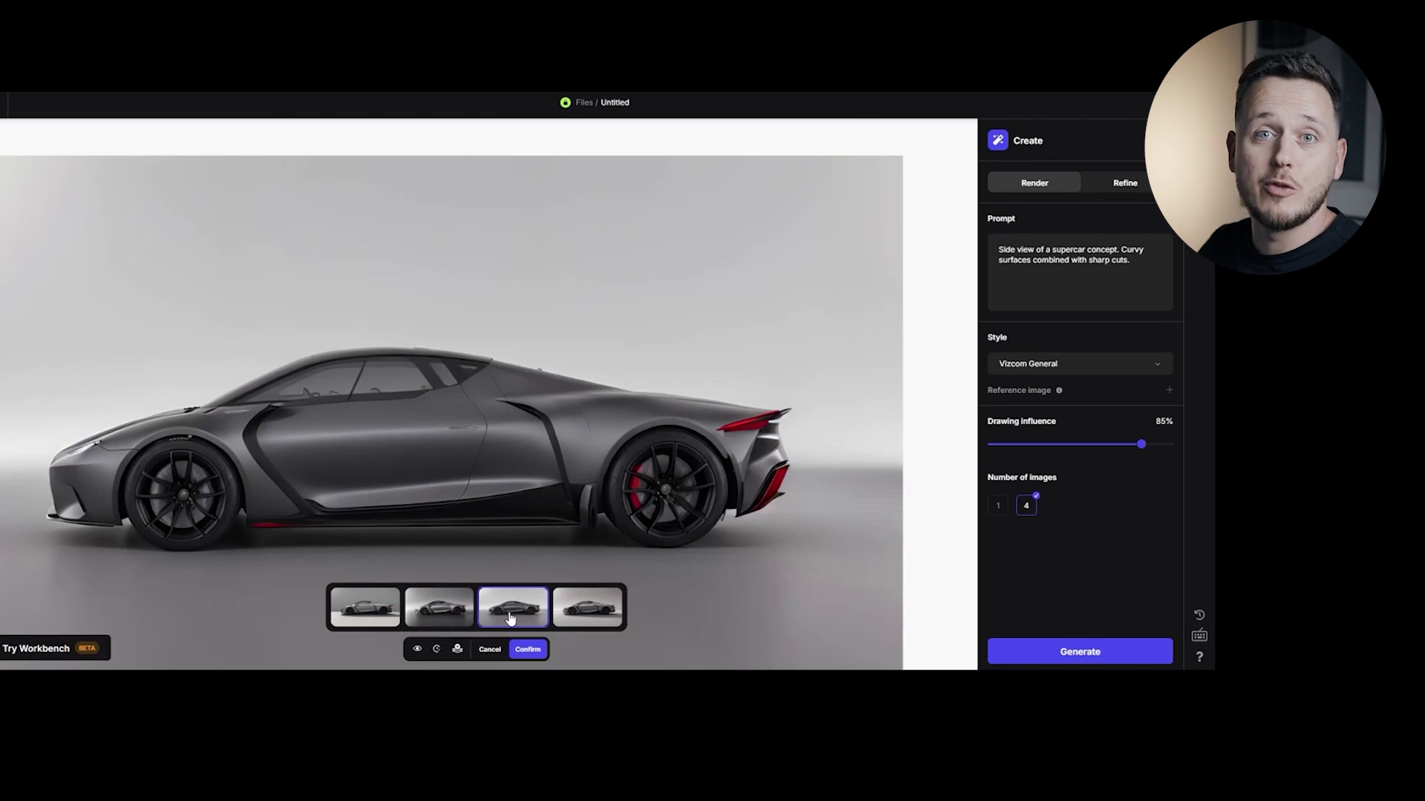
left_click(366, 607)
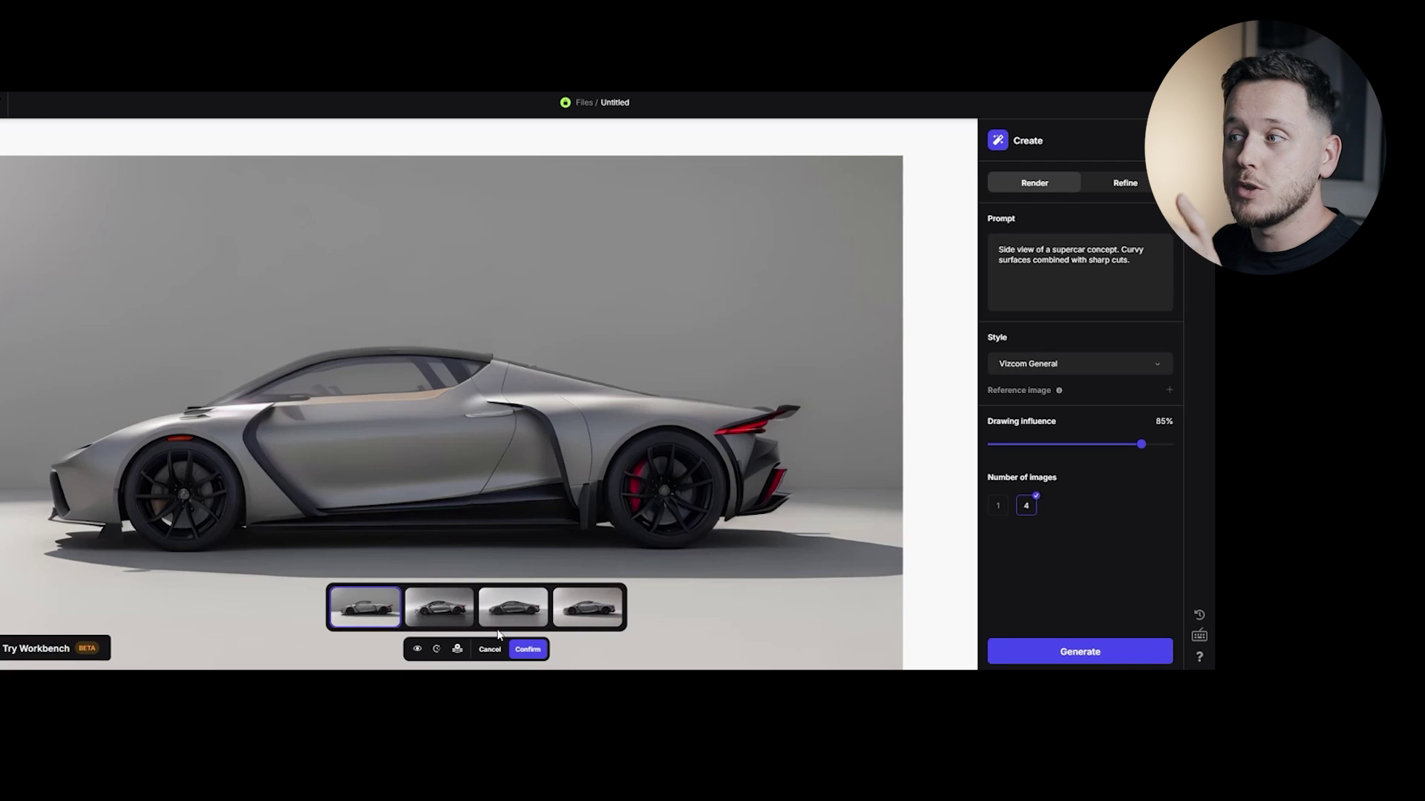
left_click(528, 650)
Rerender with 75% drawing influence in the Technicolor 6 style.
left_click_drag(1143, 444, 1124, 444)
left_click(1085, 364)
left_click(1066, 544)
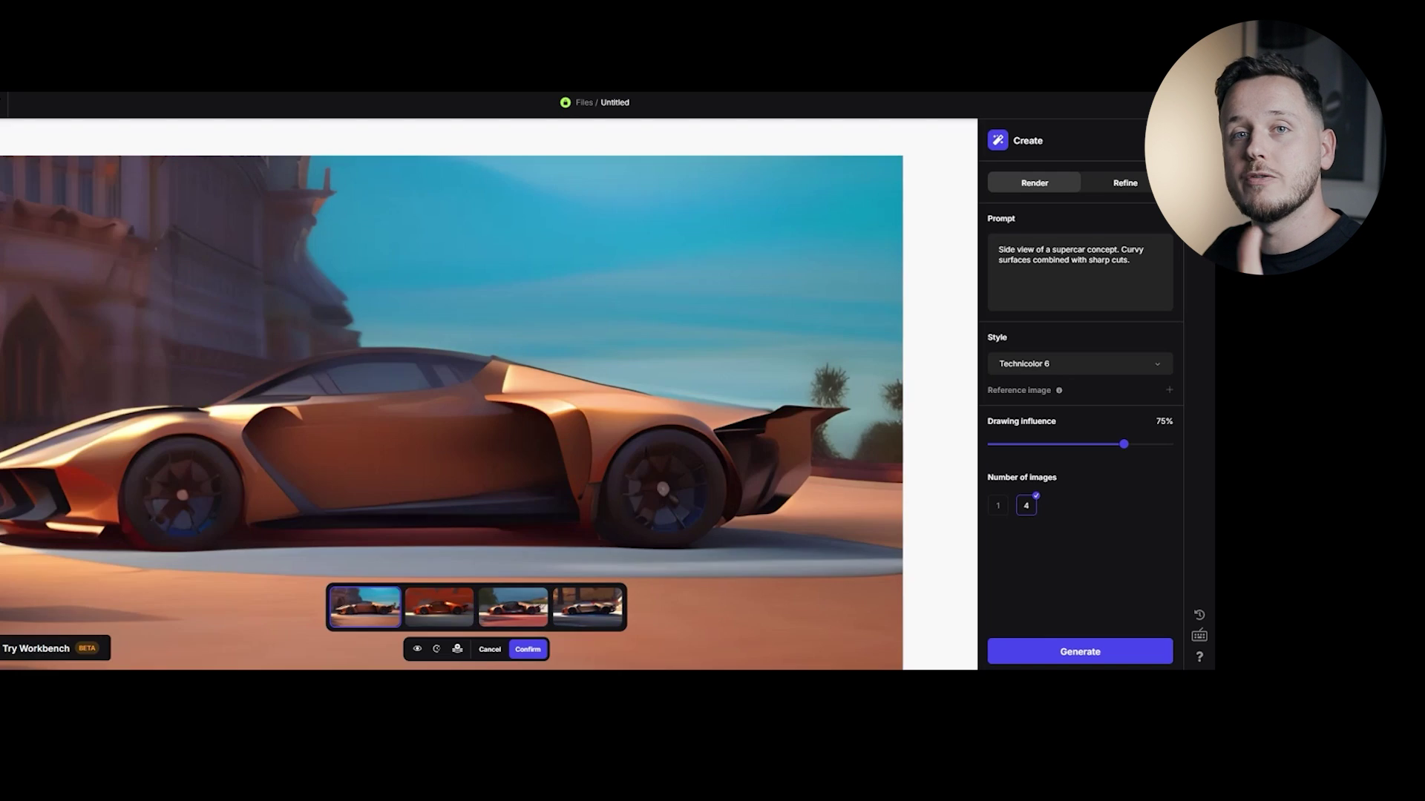
Discard the Technicolor variations and sketch dark strokes along the car's roofline.
left_click(490, 649)
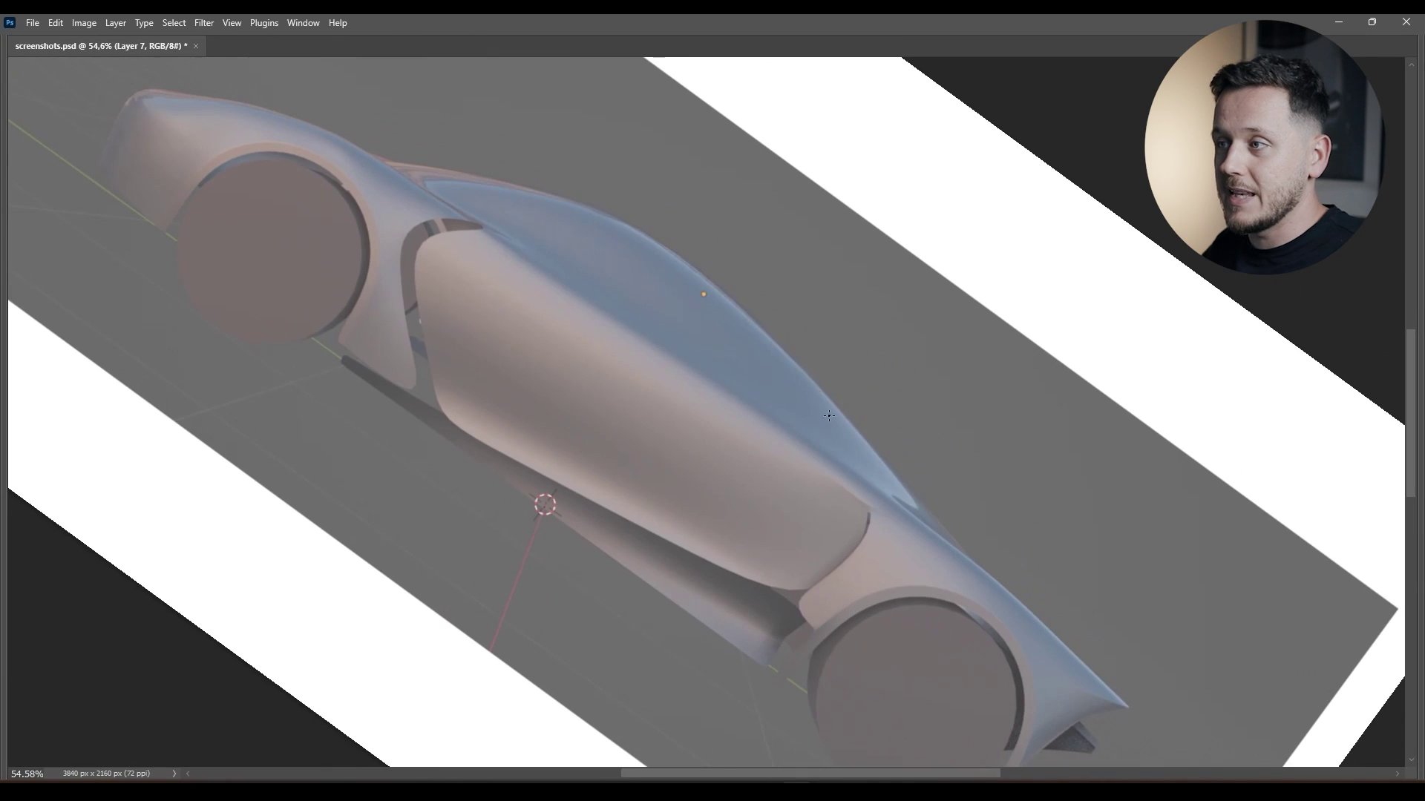
mouse_move(957, 564)
left_mouse_down()
mouse_move(334, 152)
mouse_move(799, 381)
left_mouse_up()
left_click_drag(533, 247, 820, 457)
left_click_drag(564, 274, 798, 371)
left_click_drag(416, 170, 794, 370)
left_click_drag(519, 297, 675, 415)
left_click_drag(453, 223, 587, 316)
Finish the roofline strokes and browse to the earlier rear three-quarter sketch.
left_click_drag(1039, 667, 555, 305)
mouse_move(415, 185)
left_mouse_down()
mouse_move(696, 360)
mouse_move(519, 446)
mouse_move(459, 369)
left_mouse_up()
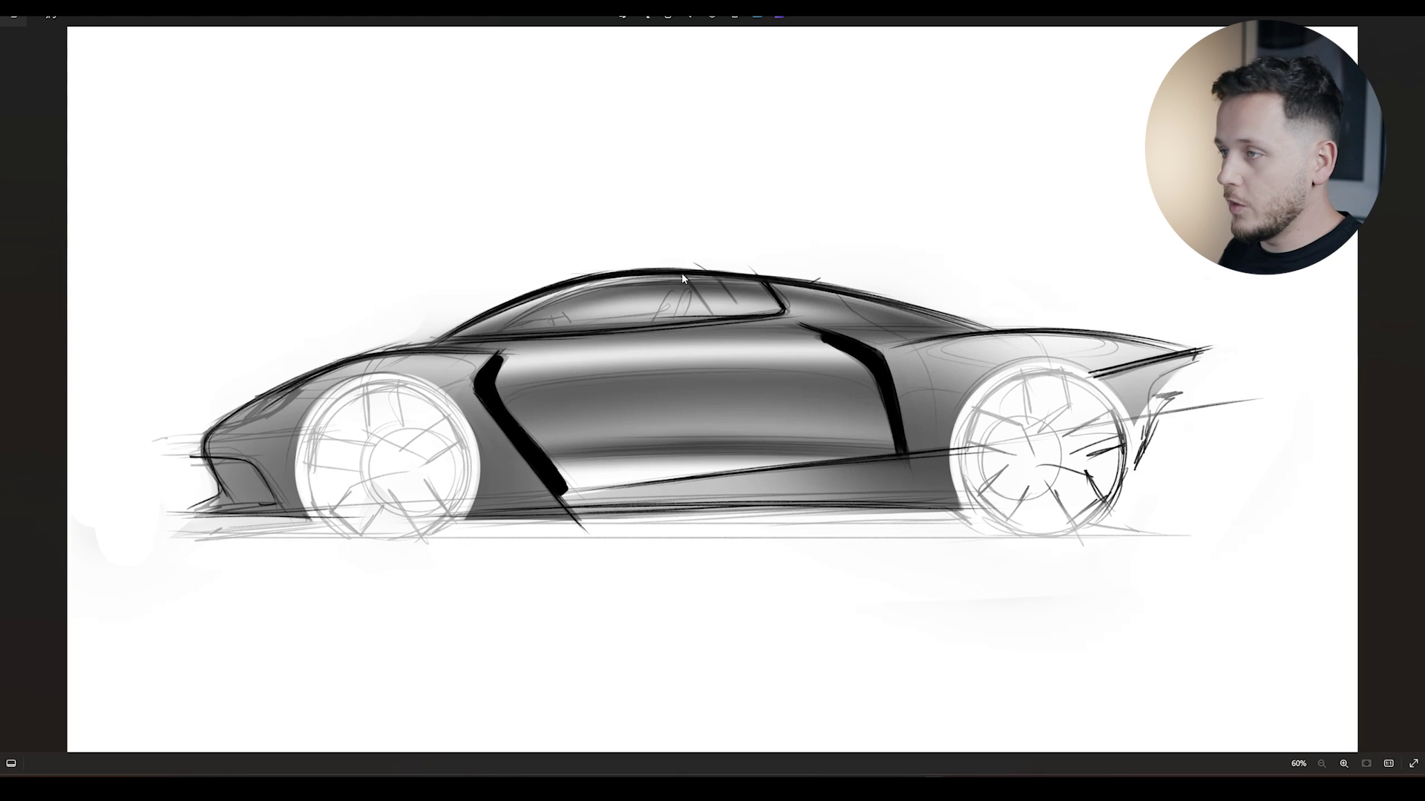
key("Right")
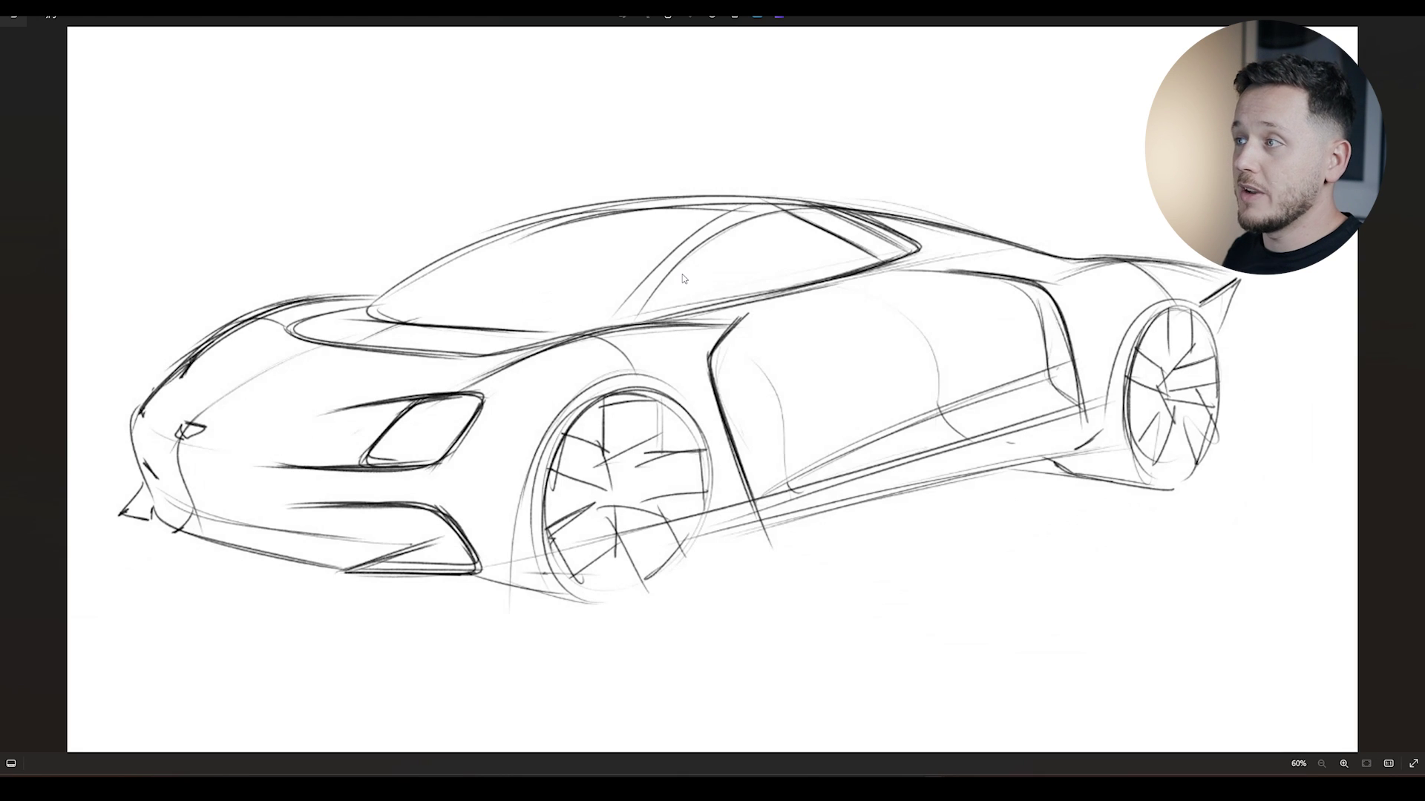
key("Right")
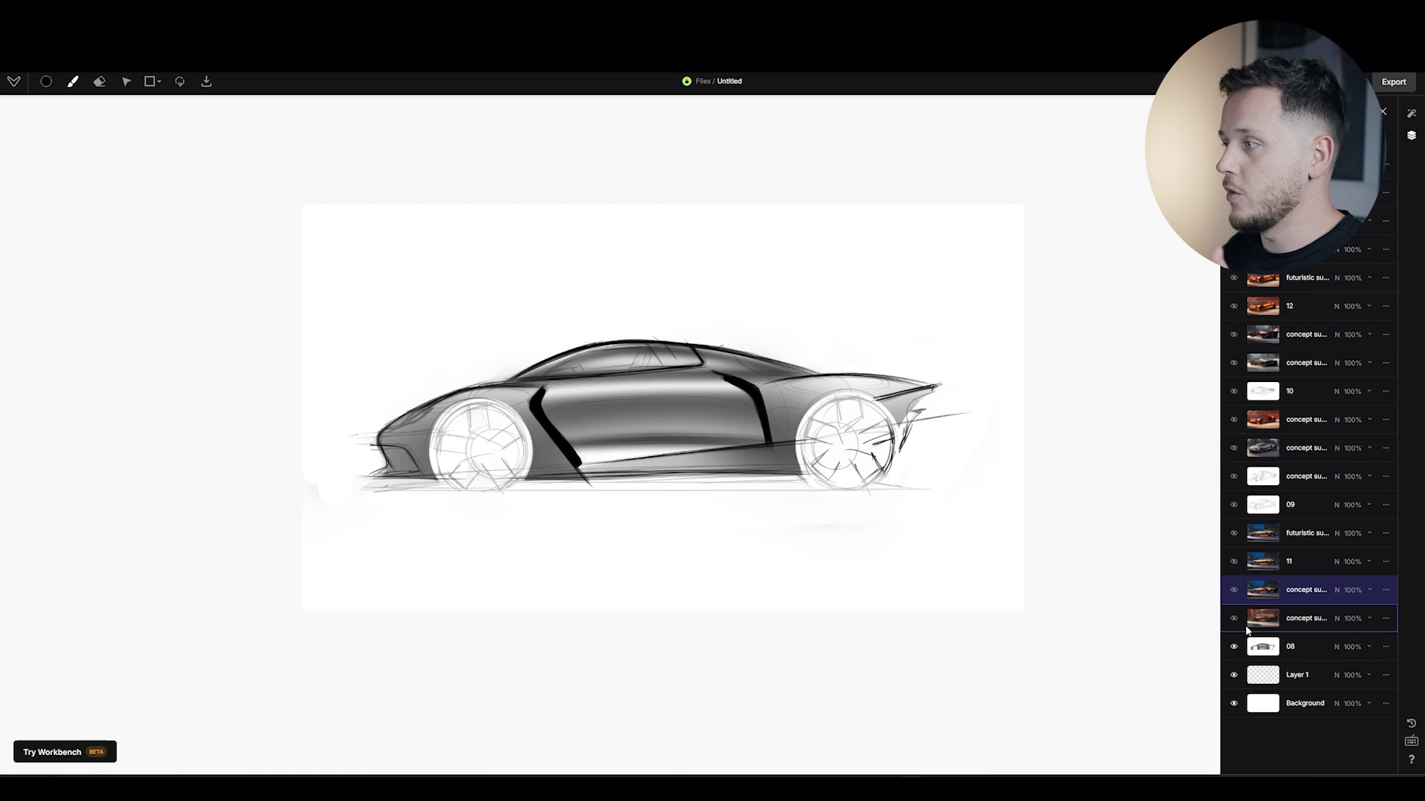
Toggle the orange street-scene and blue night-scene render layers to compare them with the sketch.
left_click(1235, 620)
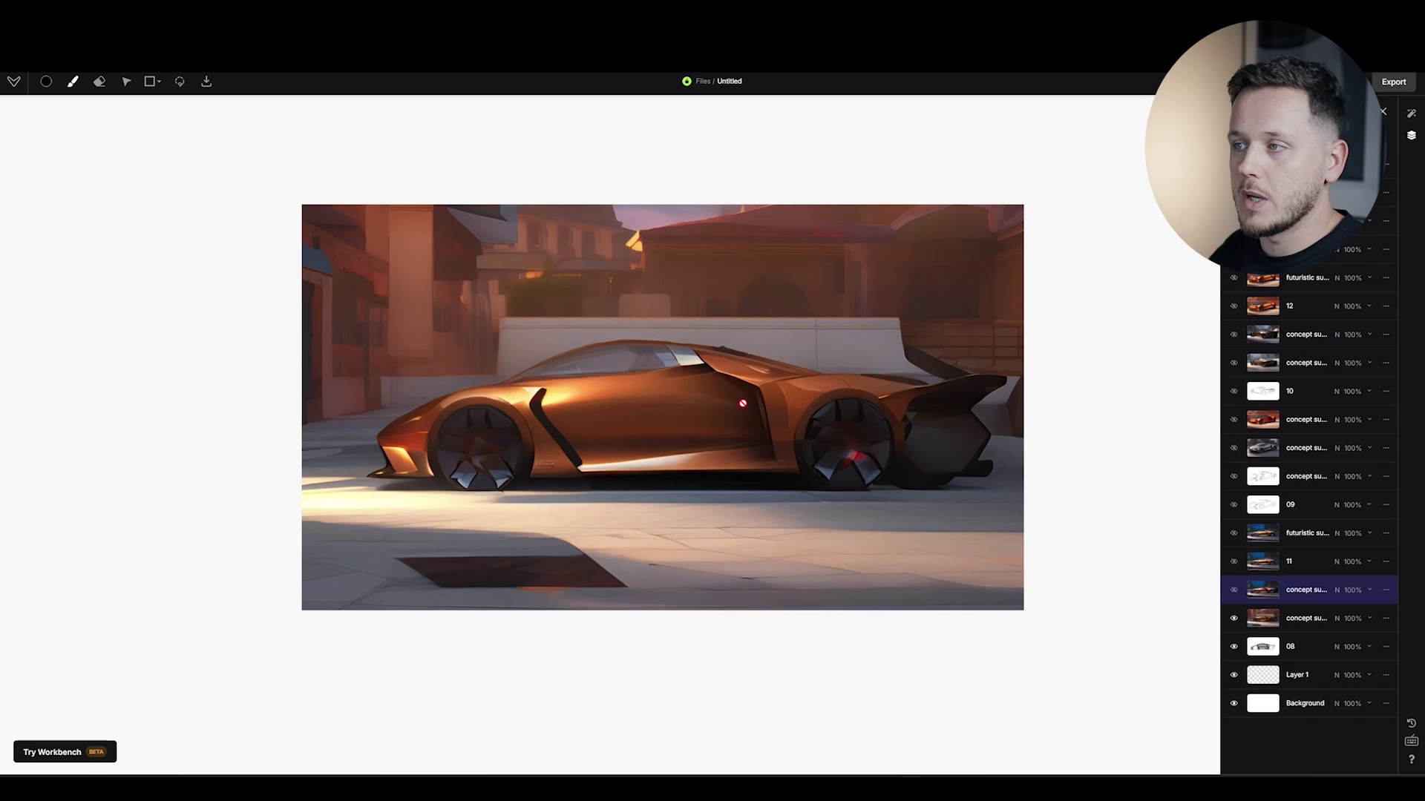
left_click(1234, 618)
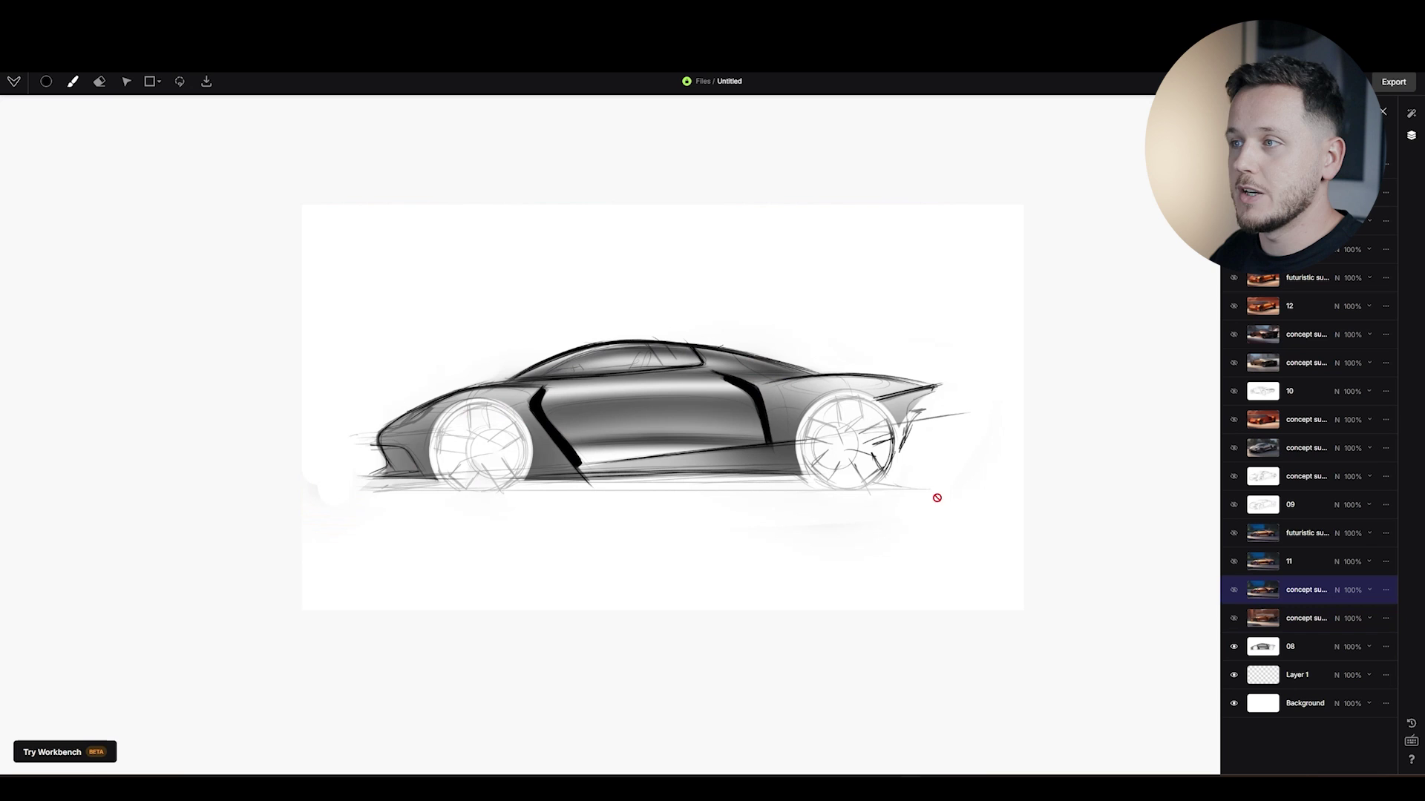
left_click(1234, 620)
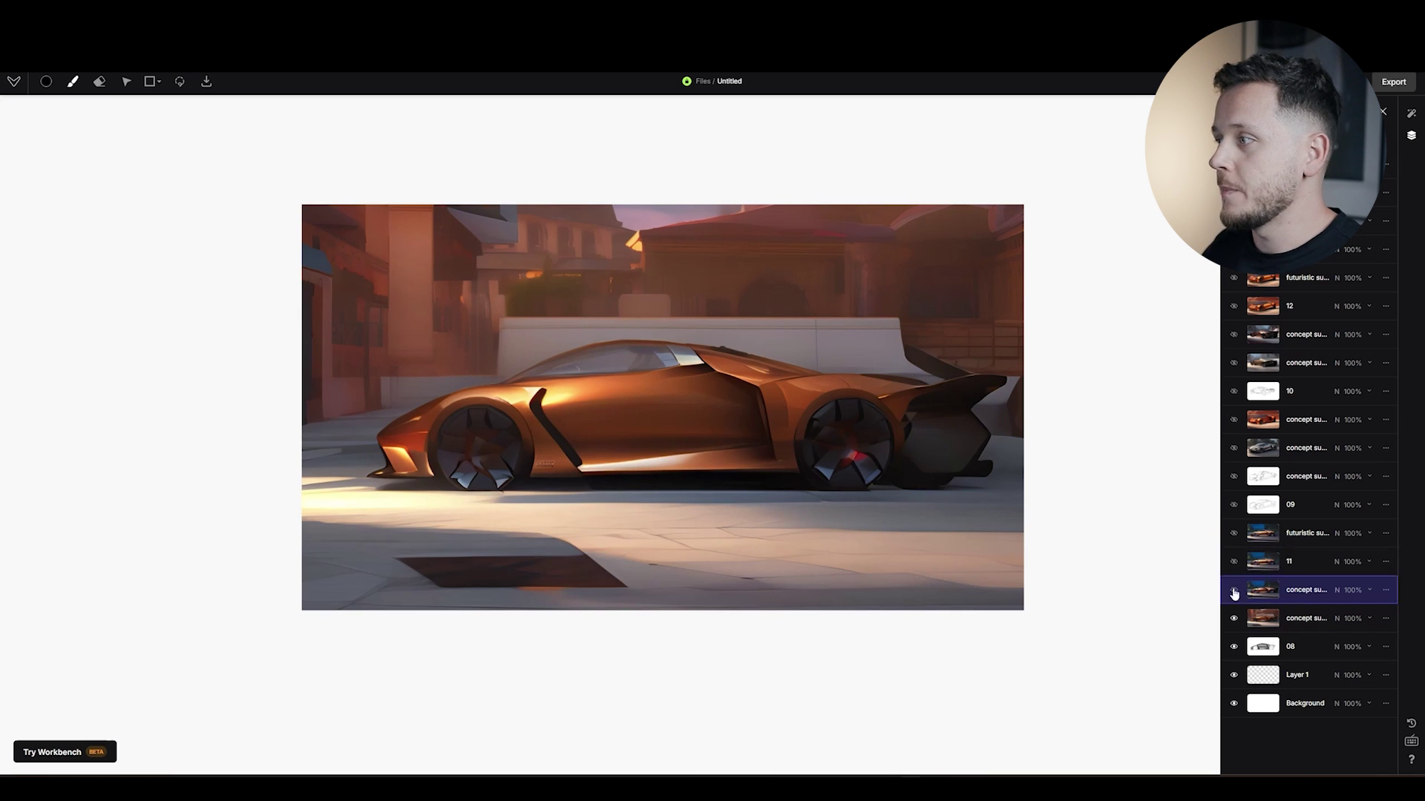
left_click(1233, 590)
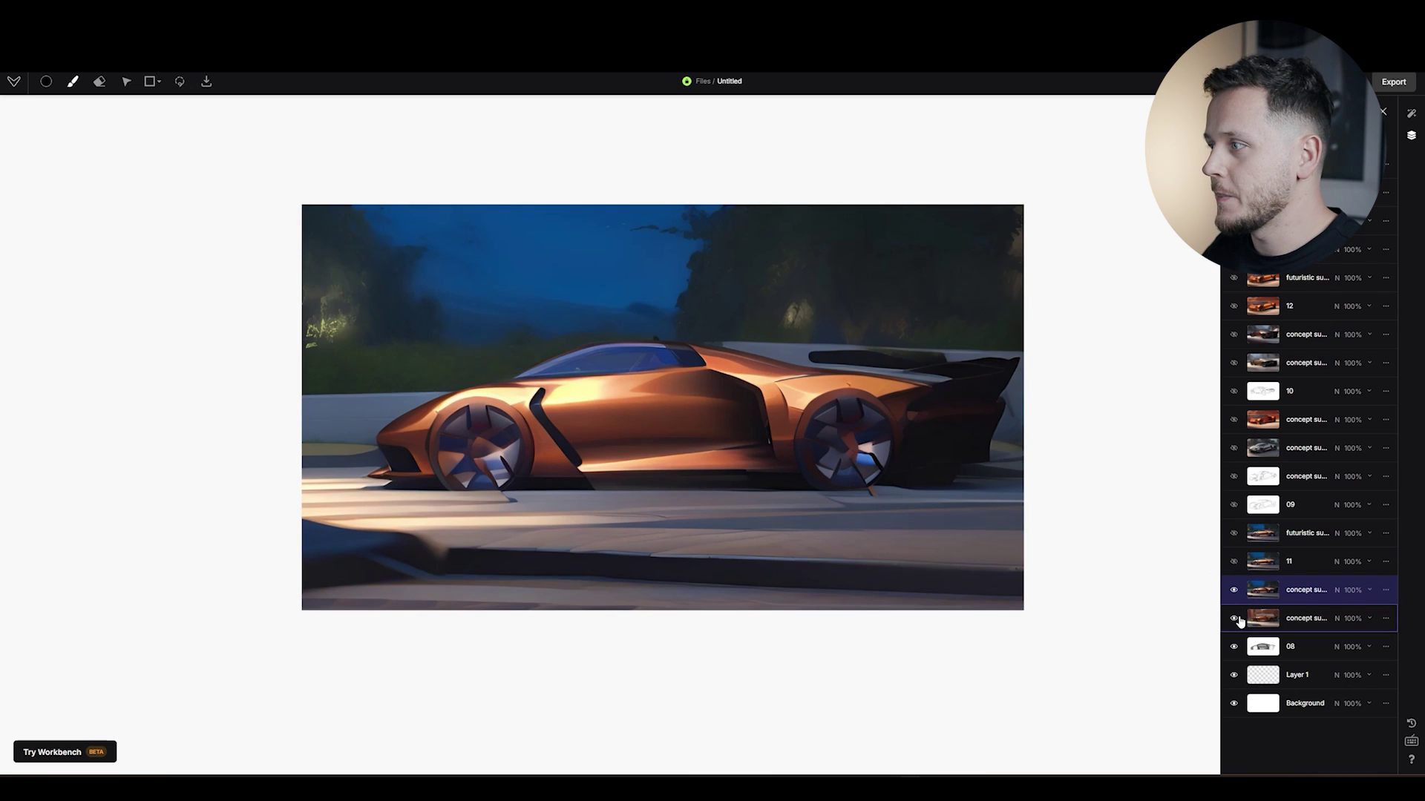
left_click(1233, 591)
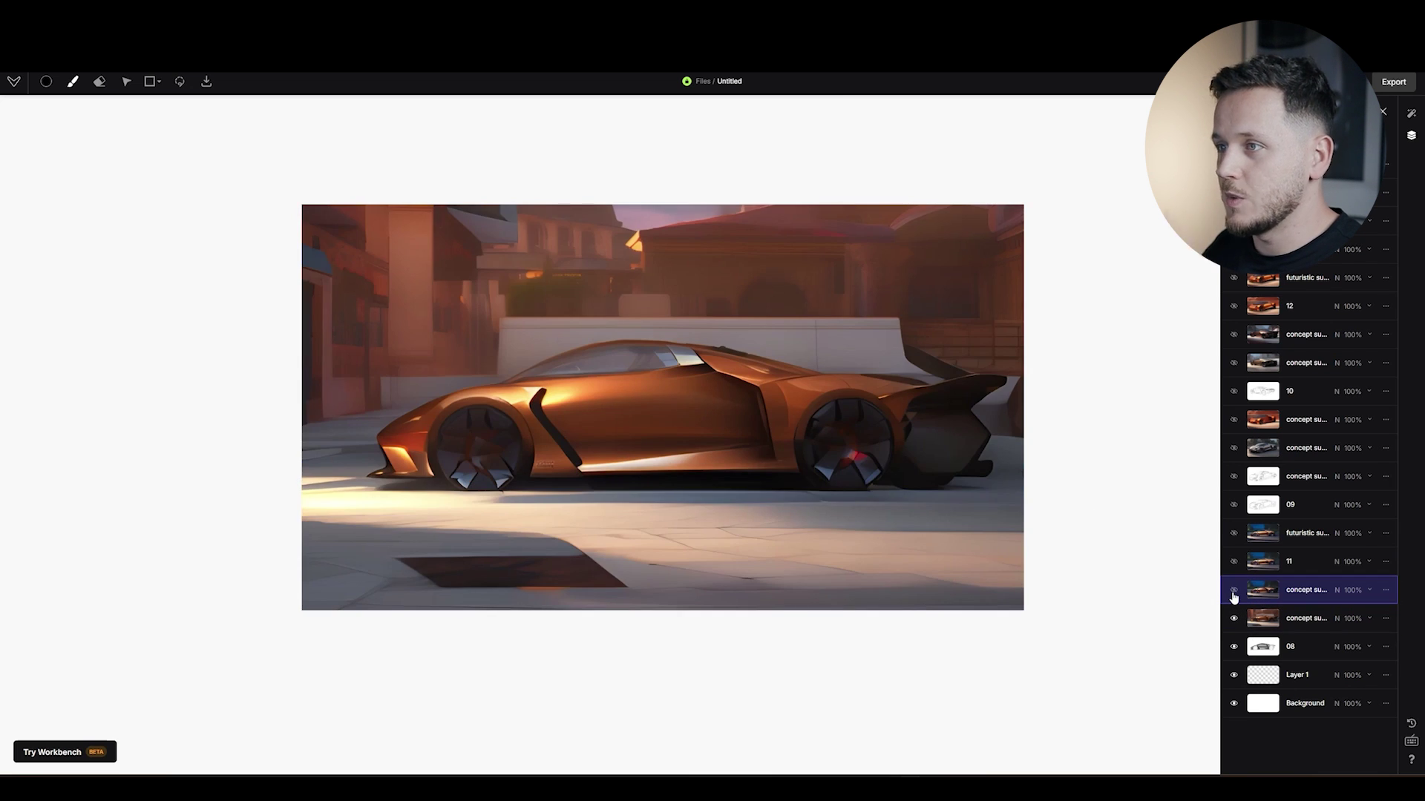
left_click(1234, 591)
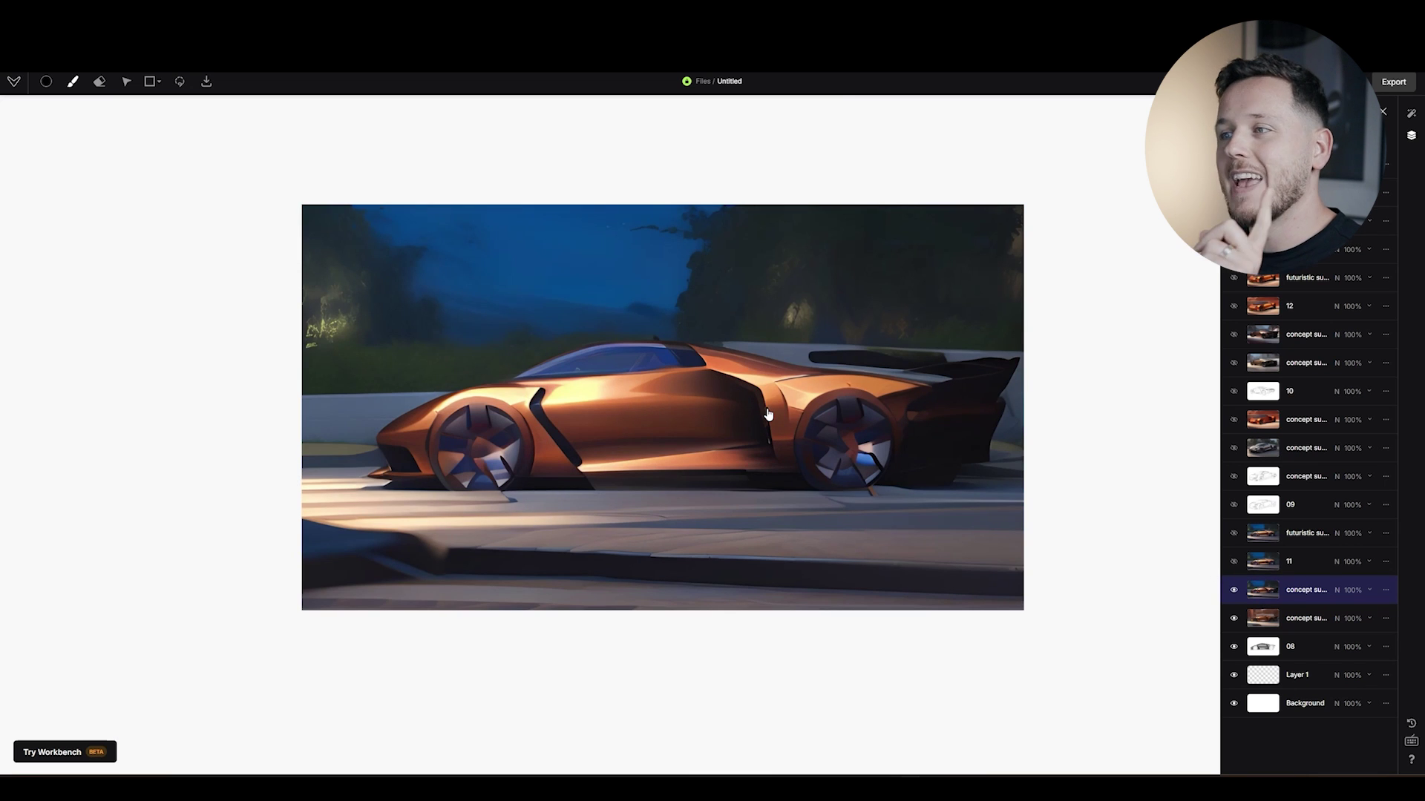
Compare layer 11's render on and off, then display the photoreal futuristic render.
left_click(1233, 565)
left_click(1234, 565)
left_click(1233, 566)
left_click(1233, 564)
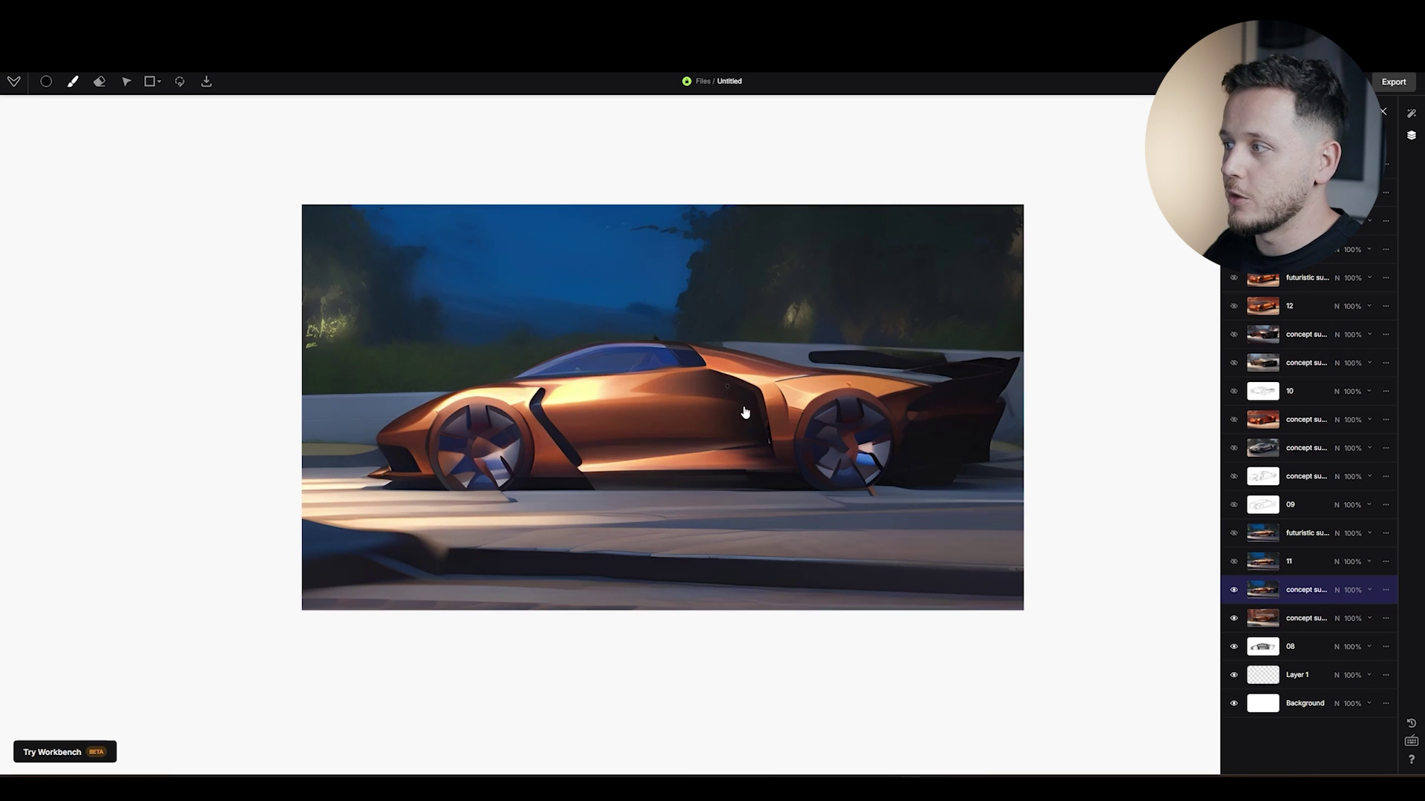
left_click(1233, 563)
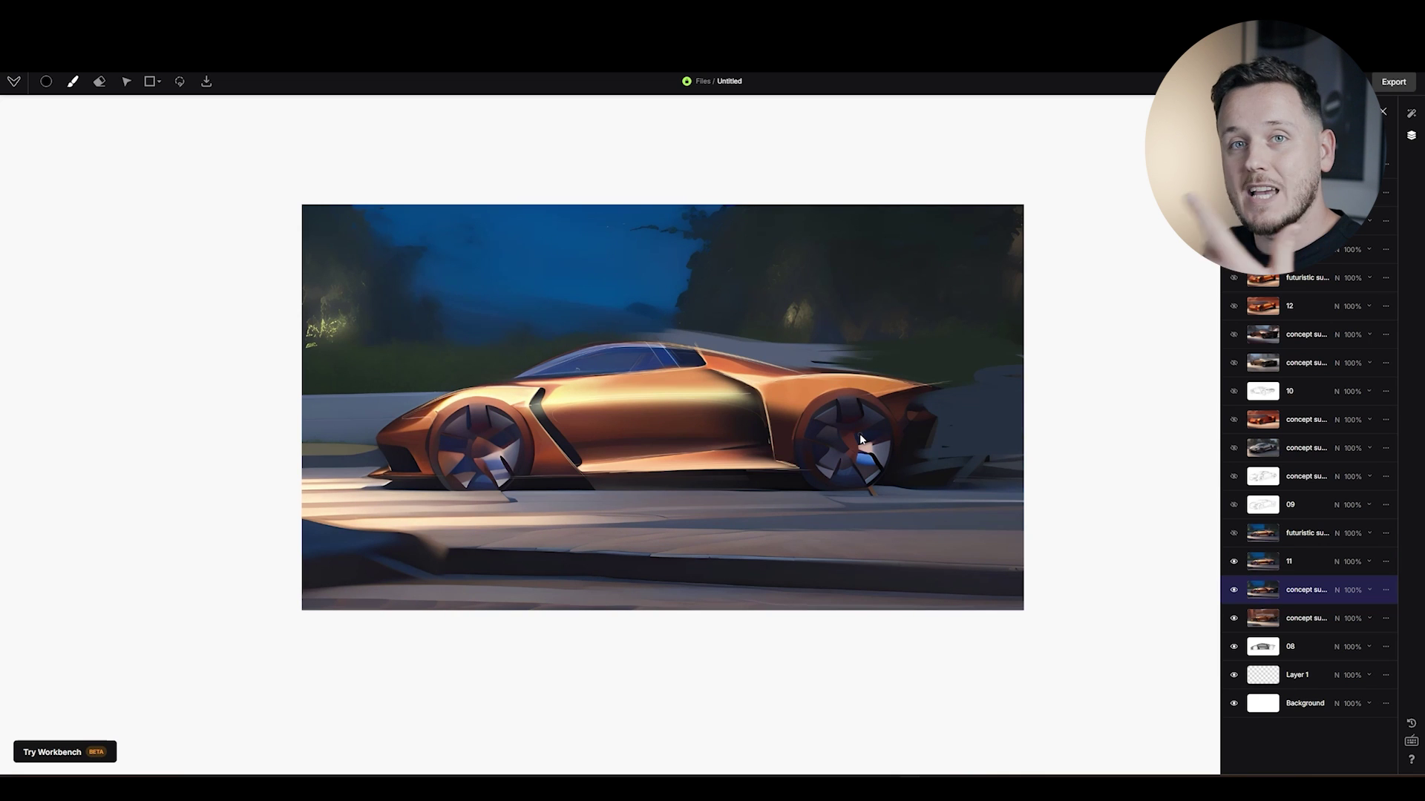
left_click(1235, 535)
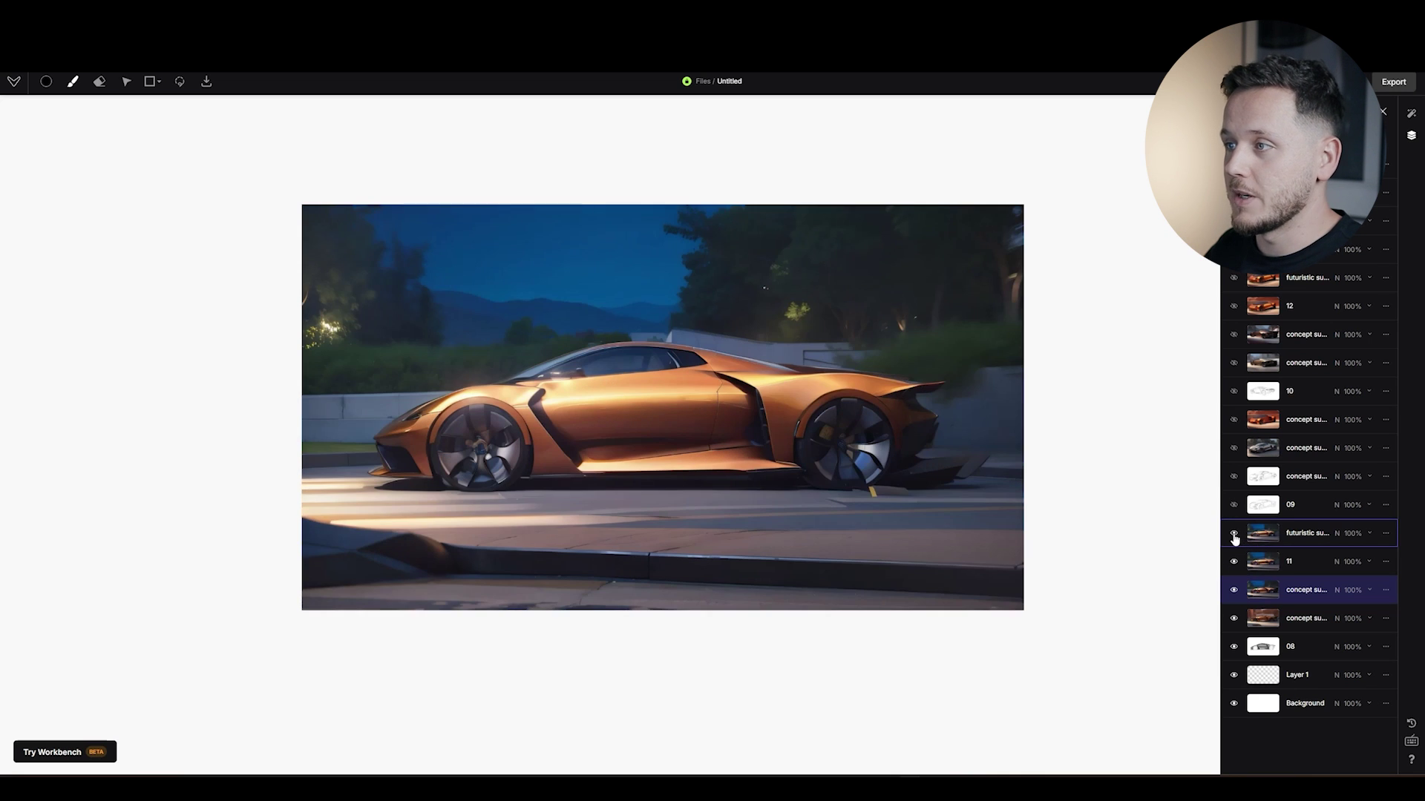
scroll(796, 373, "up", 5)
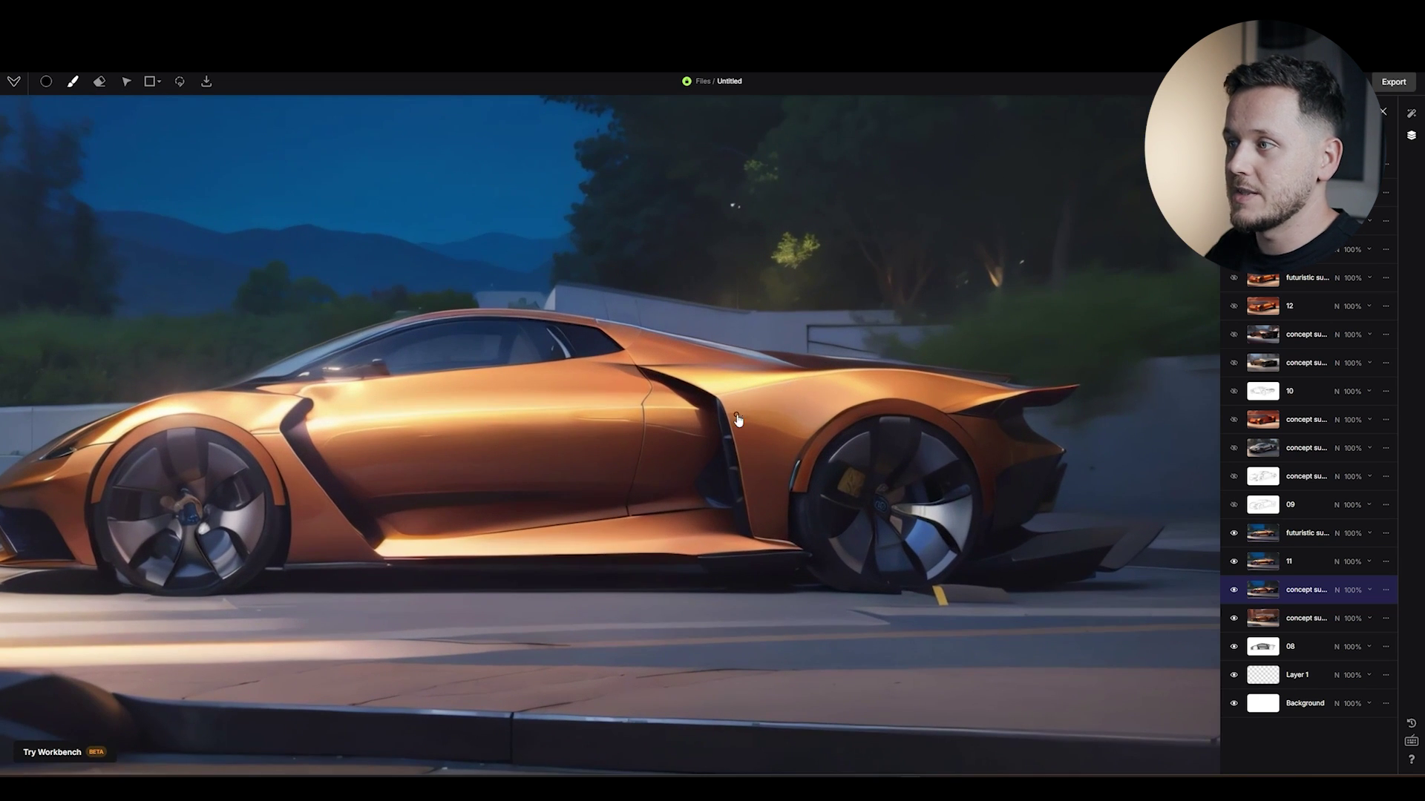
scroll(714, 418, "down", 3)
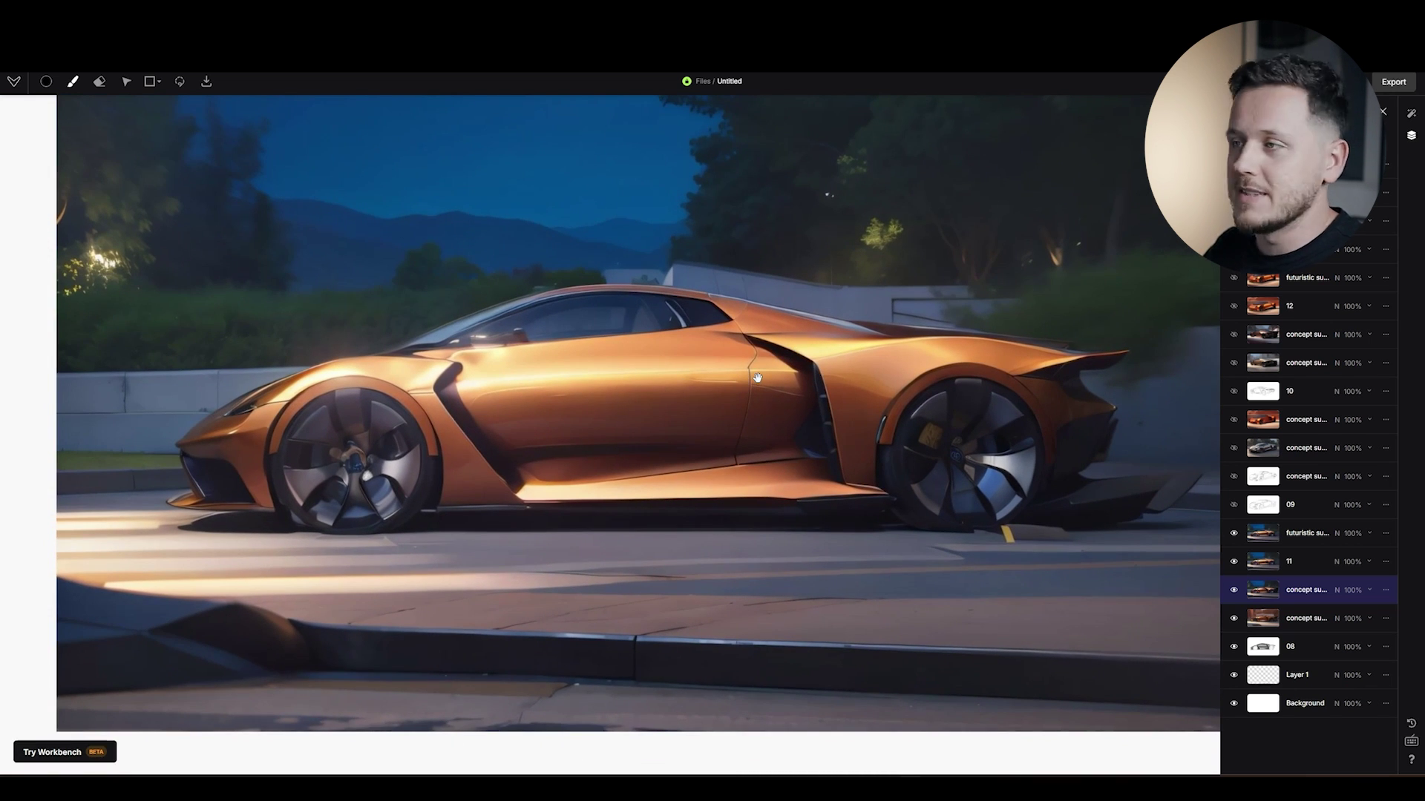
scroll(757, 378, "down", 2)
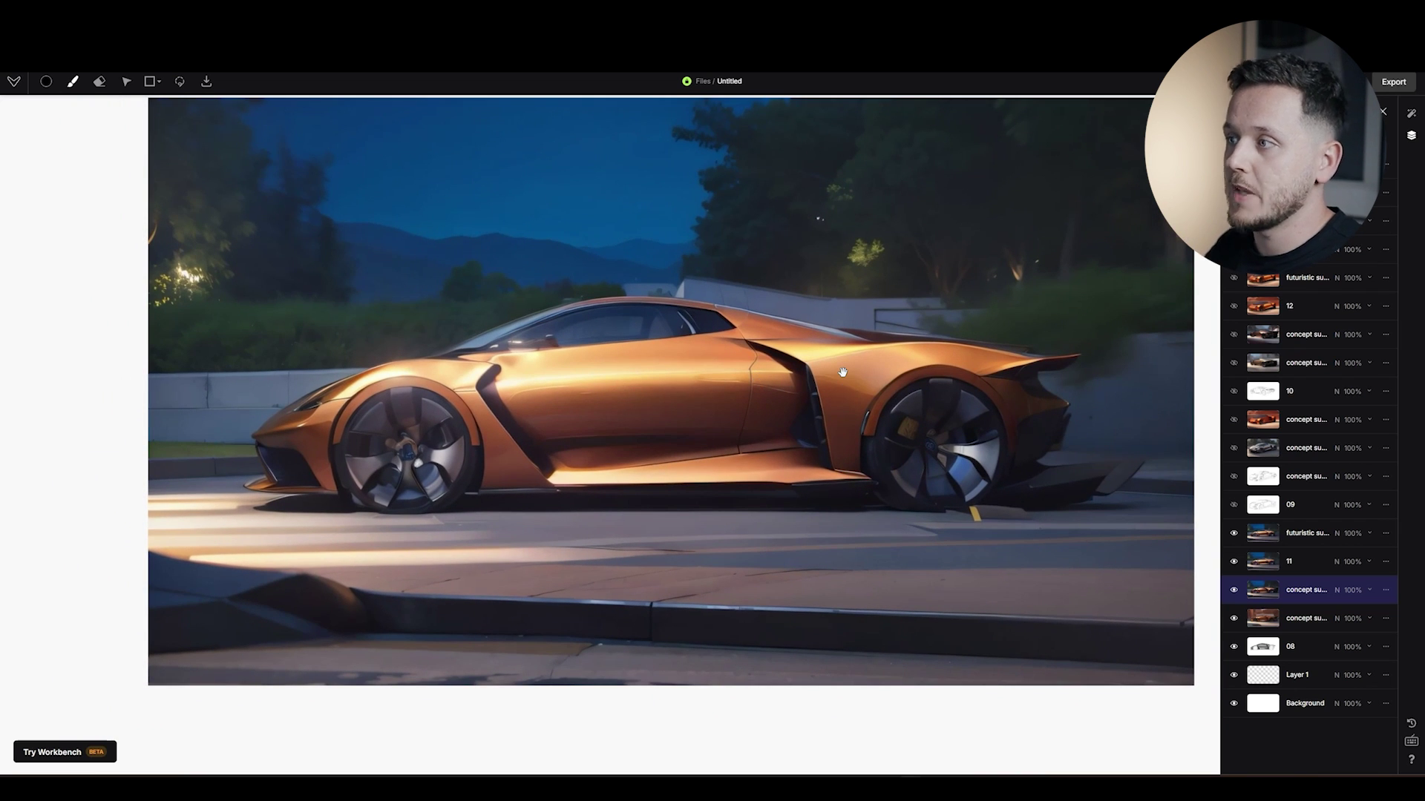
scroll(842, 372, "down", 3)
scroll(712, 349, "right", 1)
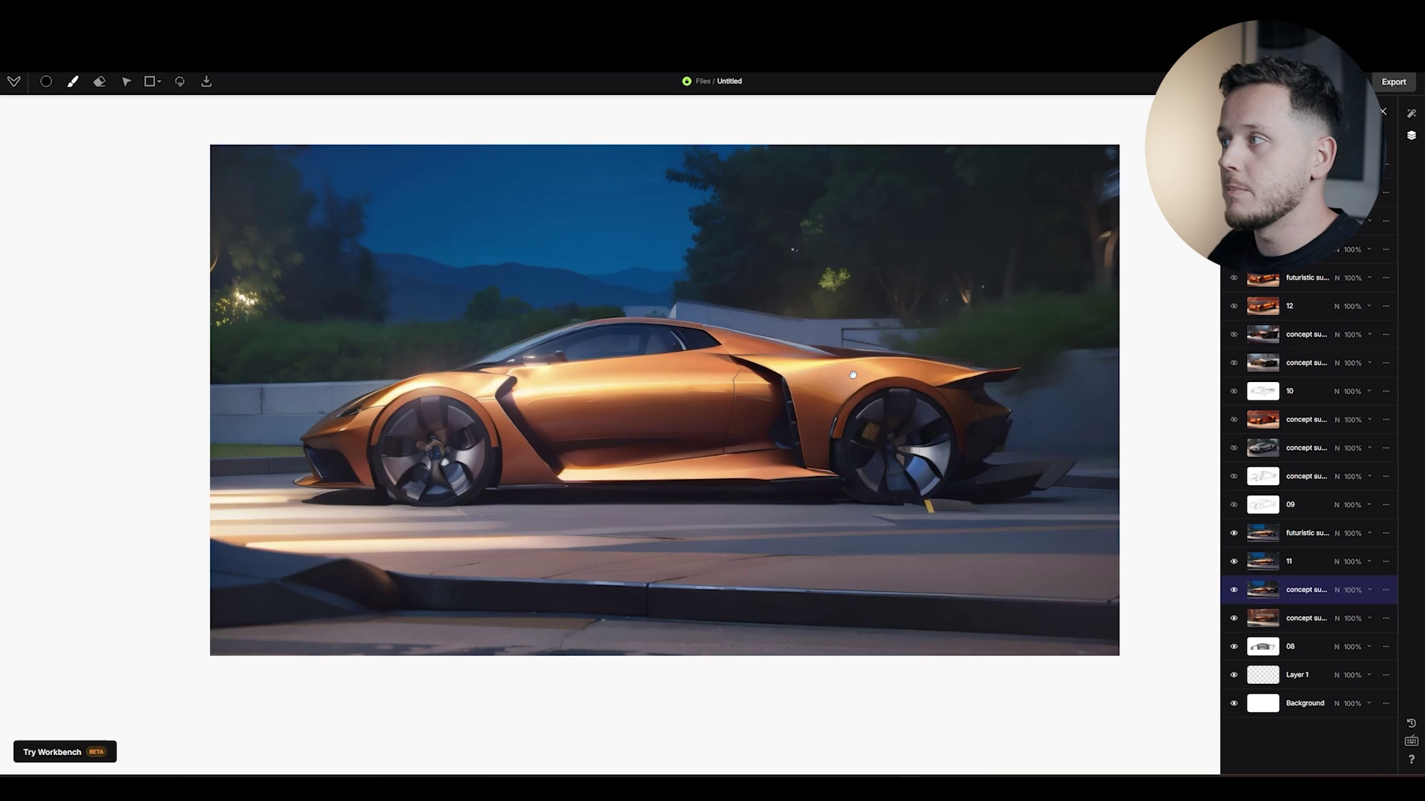
Show layer 09's three-quarter sketch, then the orange renders up to the polished courtyard version.
left_click(1235, 506)
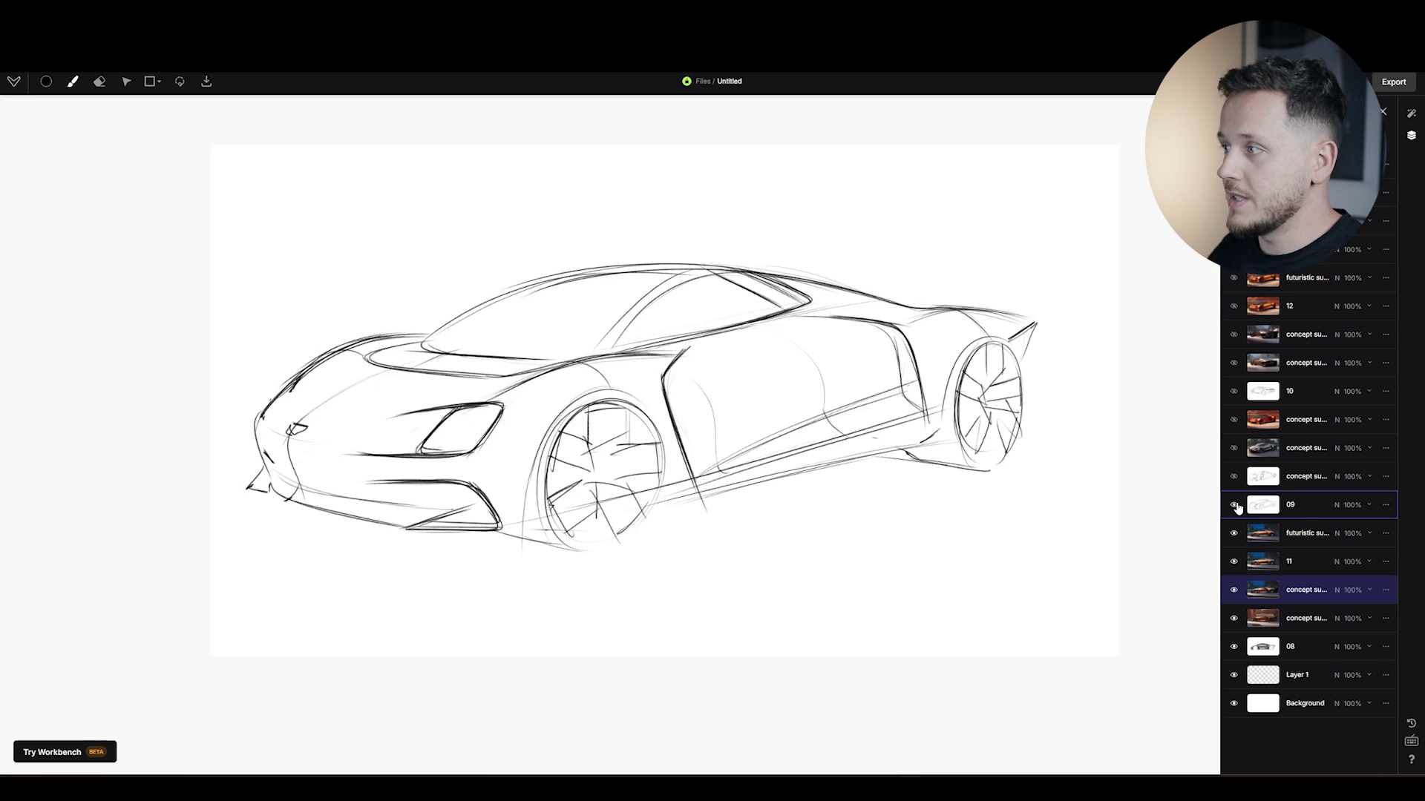
left_click(1233, 419)
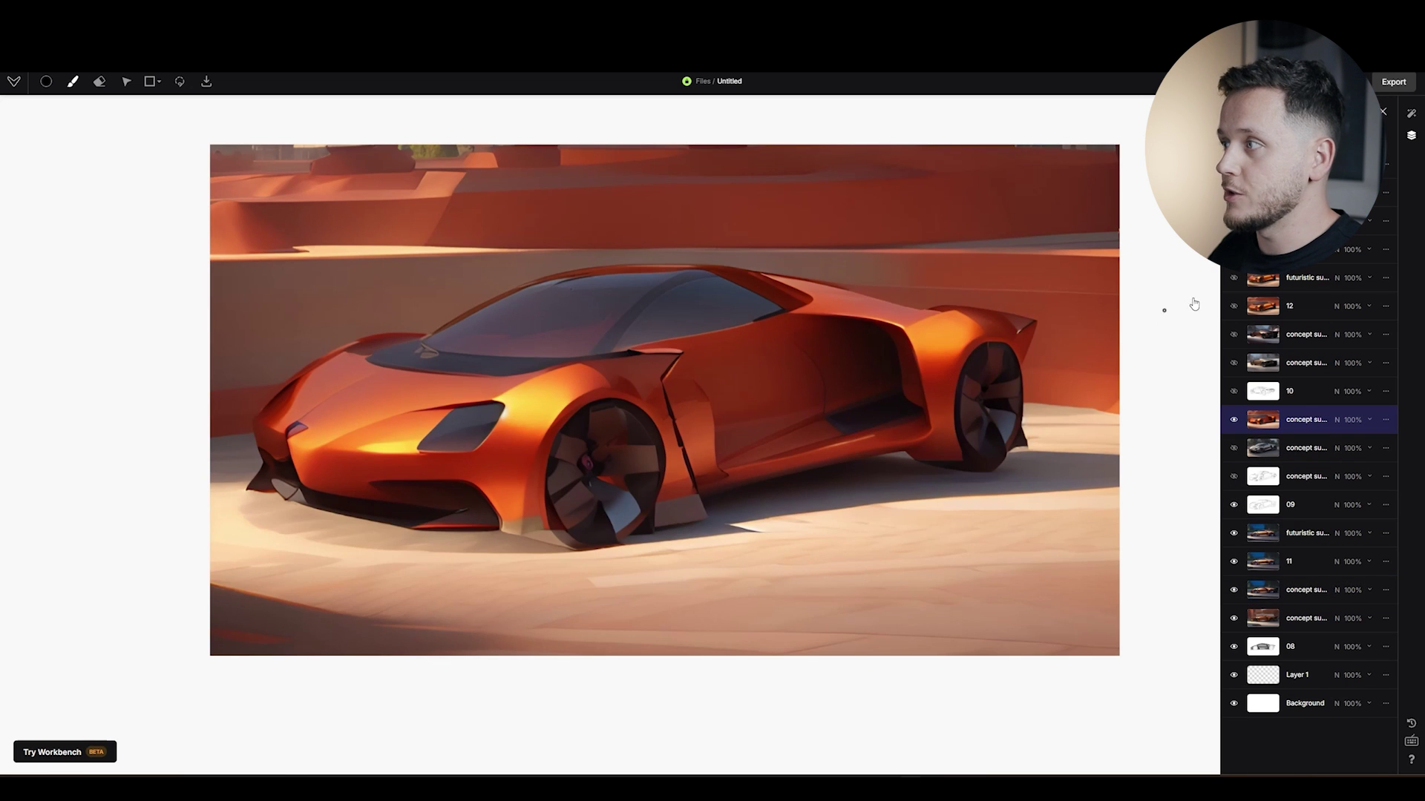
left_click(1233, 306)
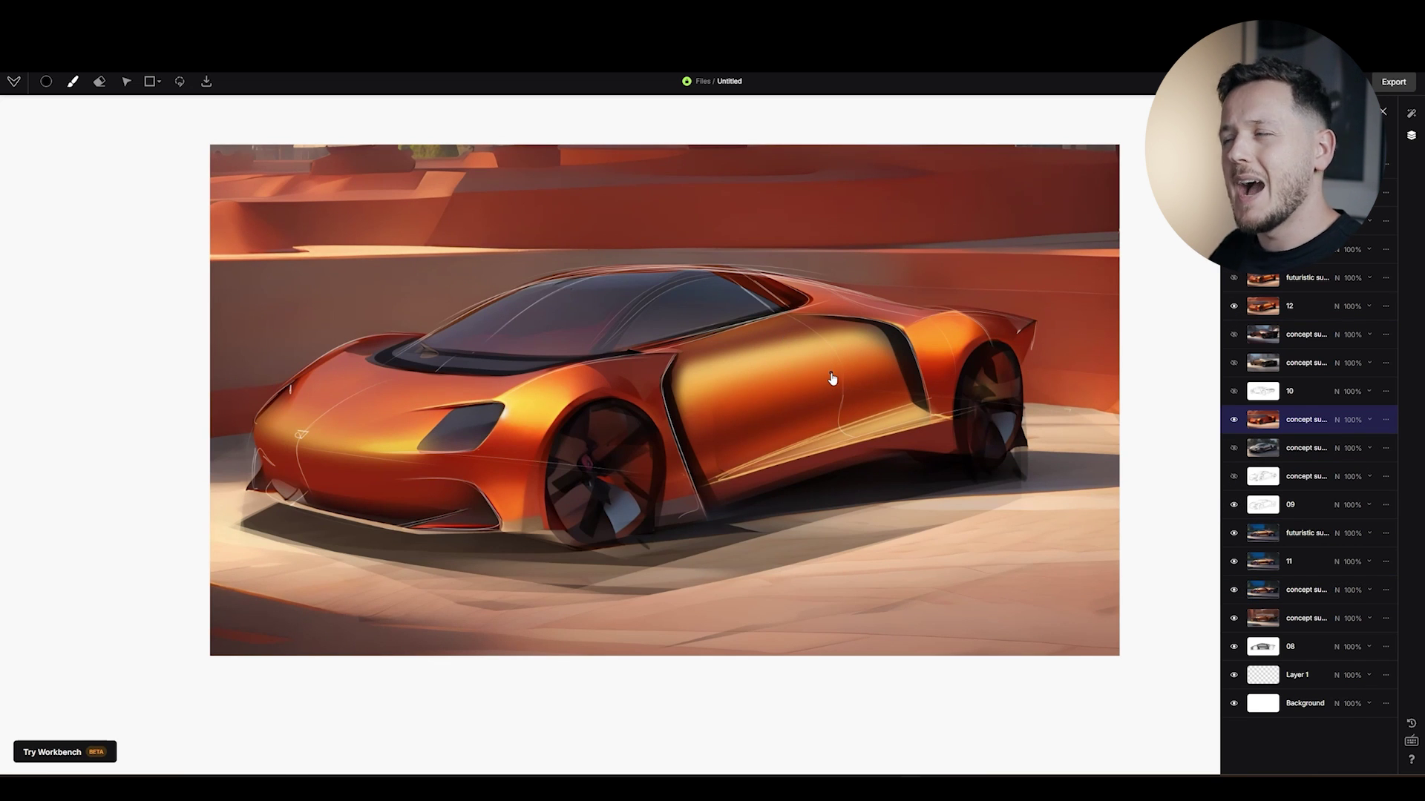
left_click(1234, 280)
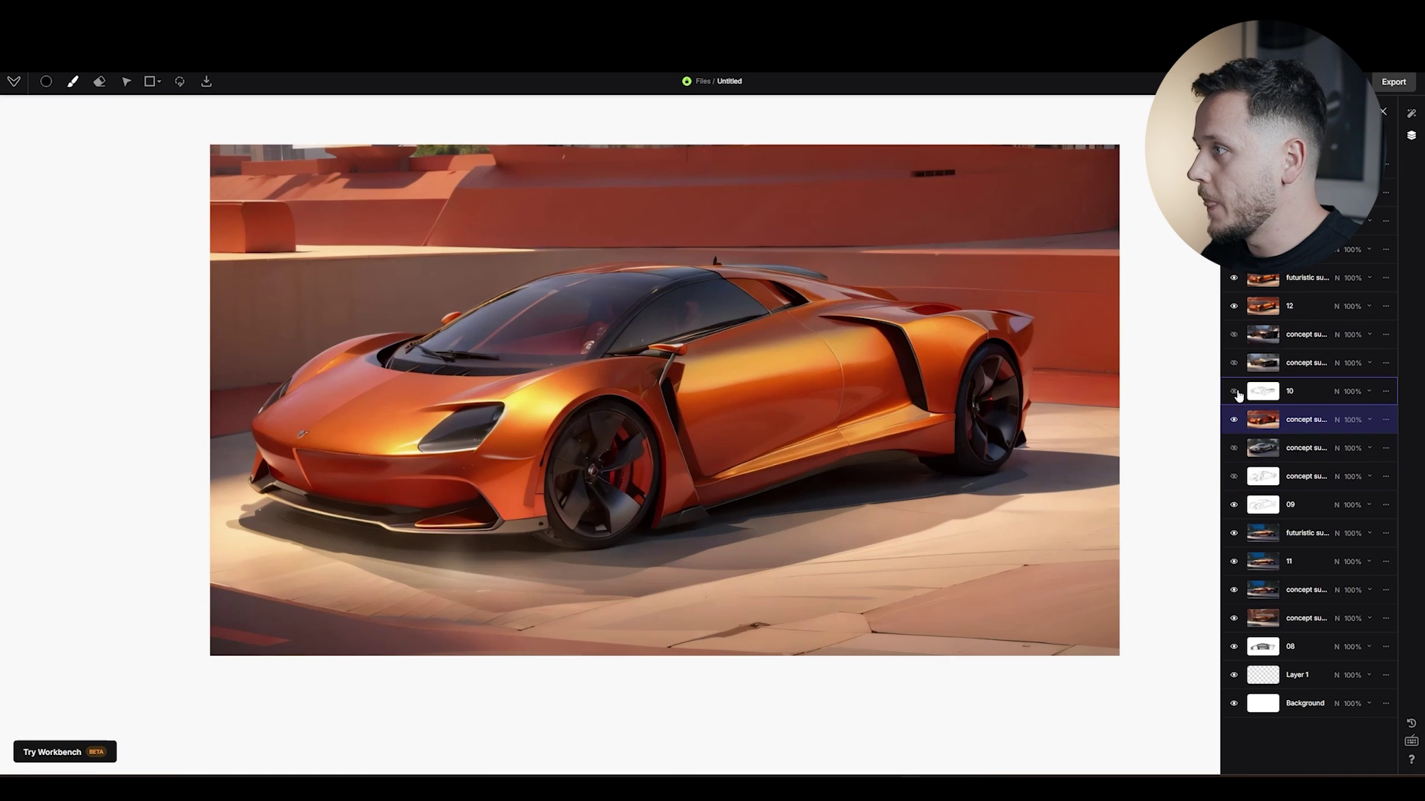
Hide the orange renders, reveal sketch layer 10, and compare the brown and rear-view renders.
left_click(1234, 306)
left_click(1234, 278)
left_click(1235, 363)
left_click(1233, 335)
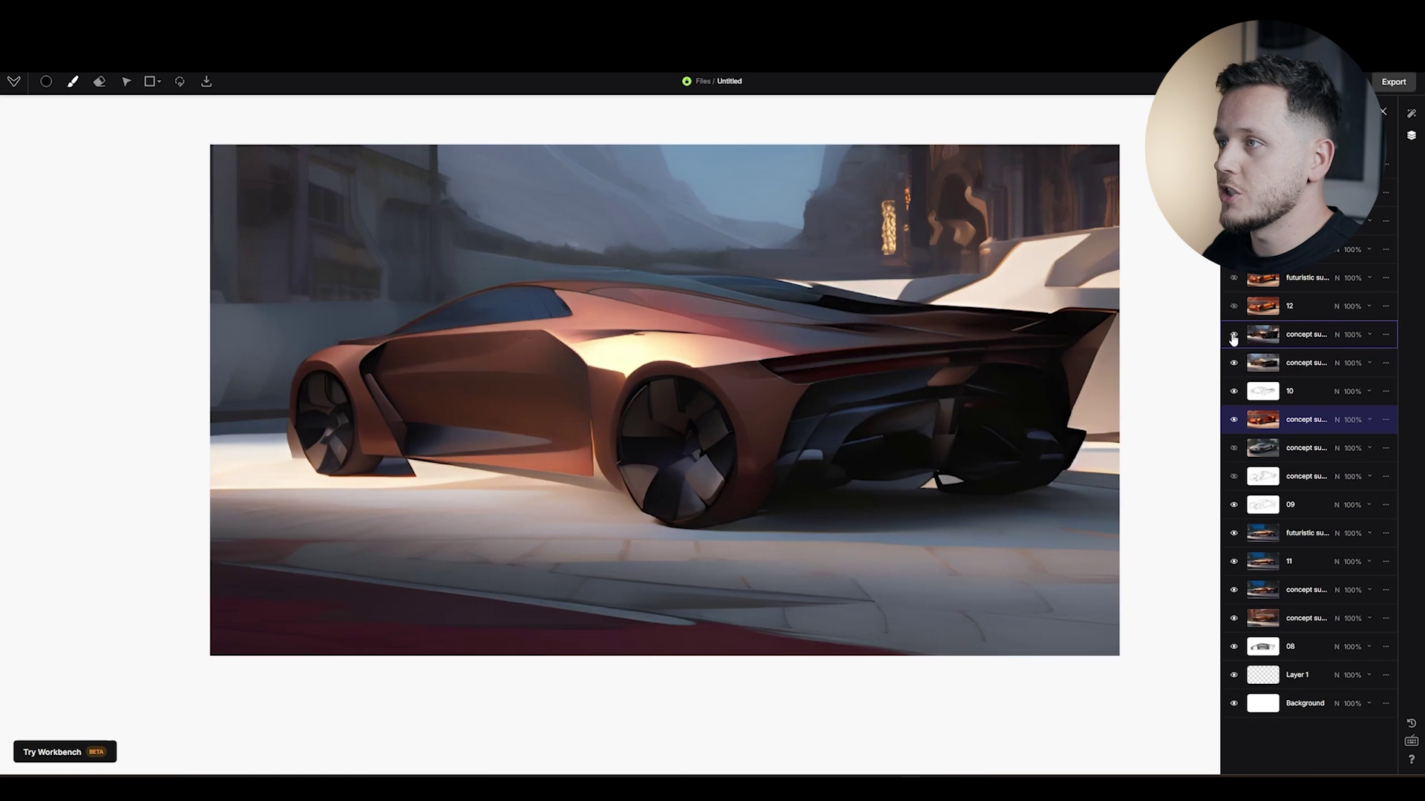
left_click(1234, 335)
left_click(1234, 335)
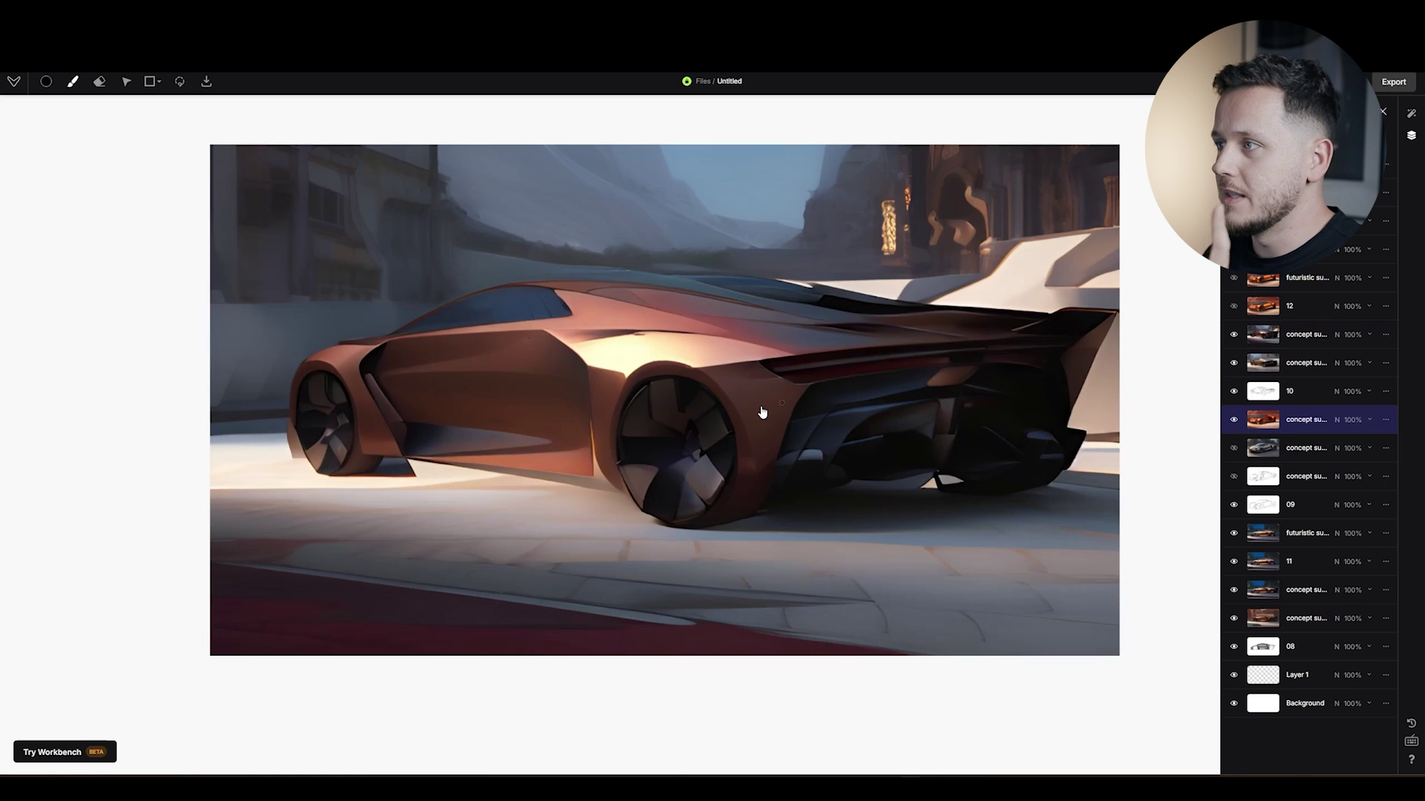
left_click(1233, 249)
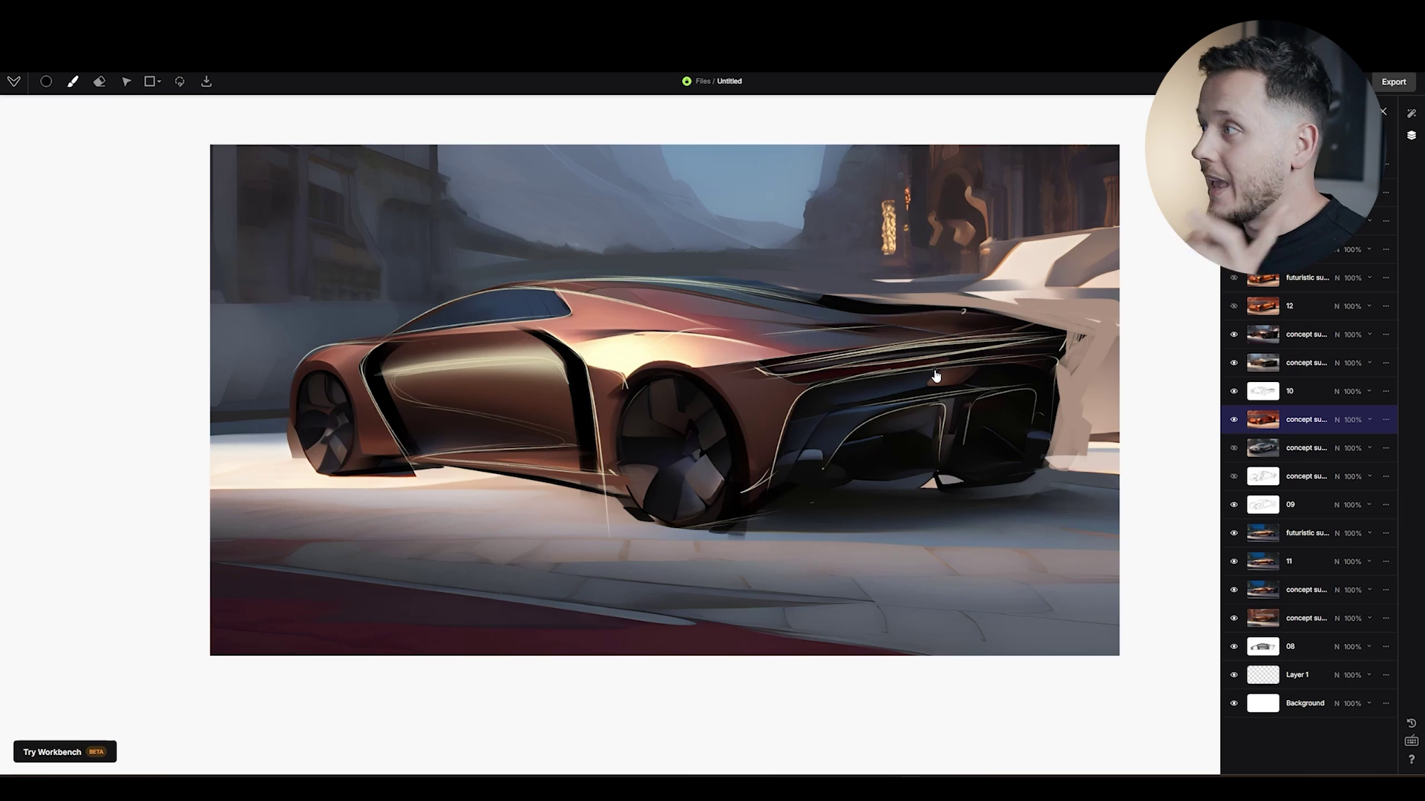
Cycle through the rendered rear-car layers and settle on the bronze render.
left_click(1234, 221)
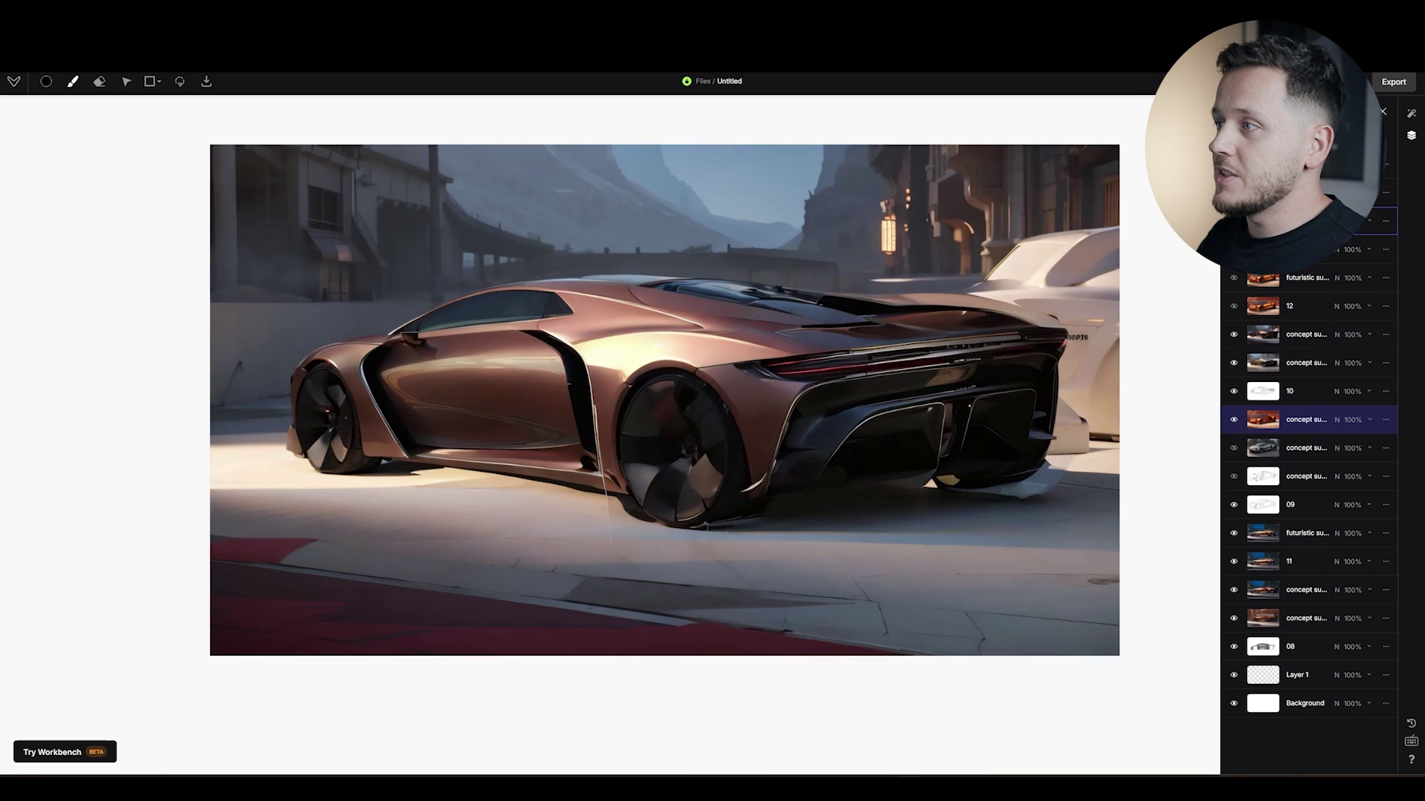
left_click(1233, 192)
left_click(1233, 164)
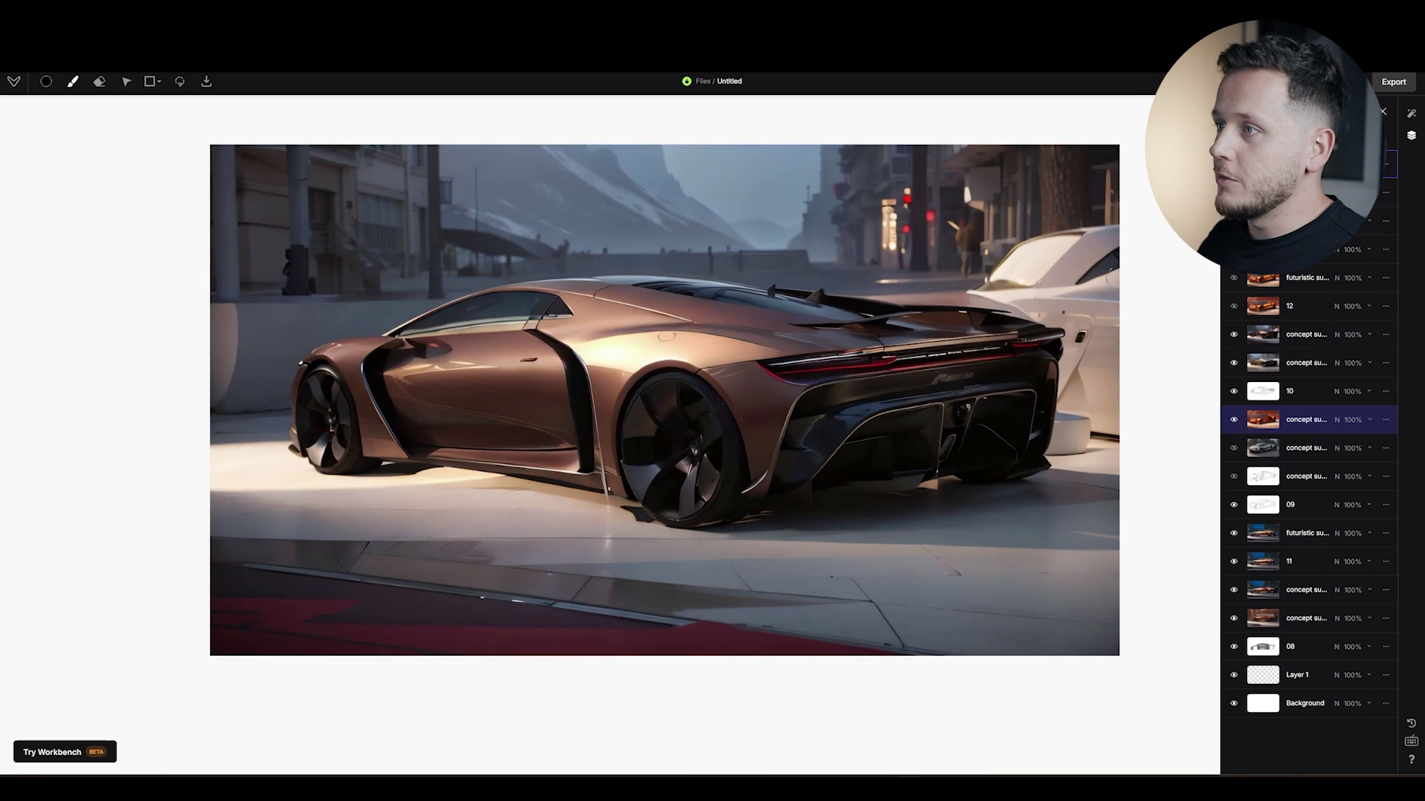
left_click(1234, 164)
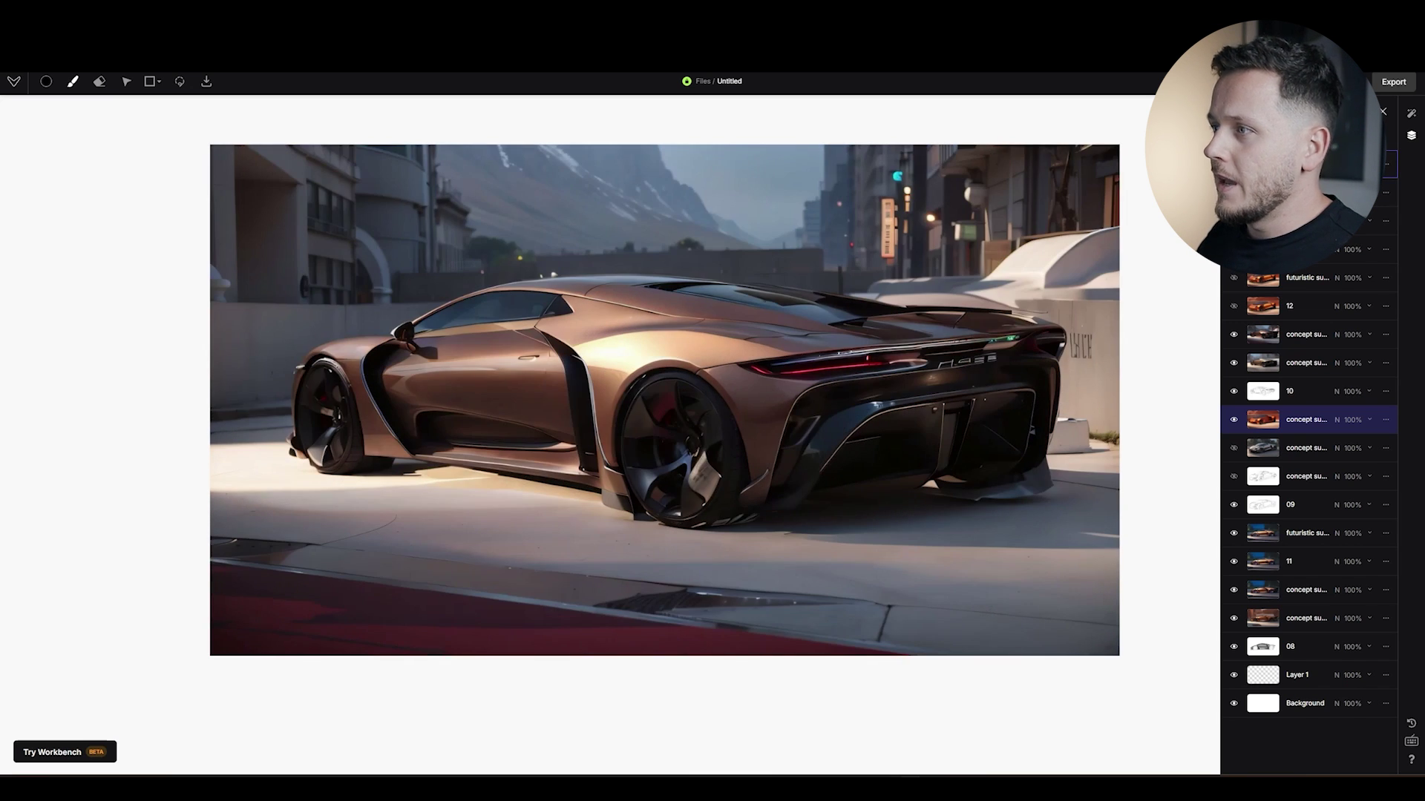
left_click(1233, 164)
left_click(1233, 164)
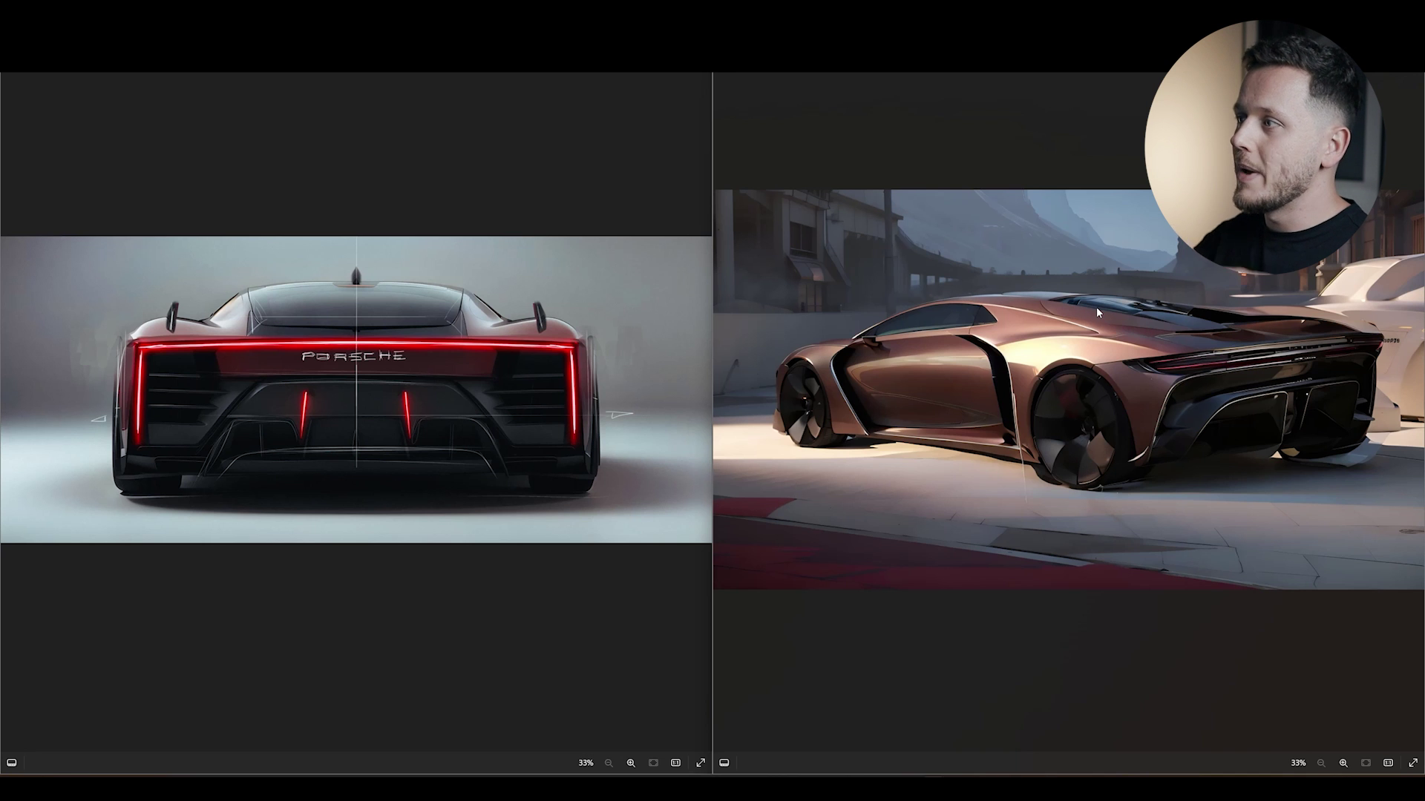
Switch to Blender and orbit around the rough volume and the earlier car model.
left_click(949, 733)
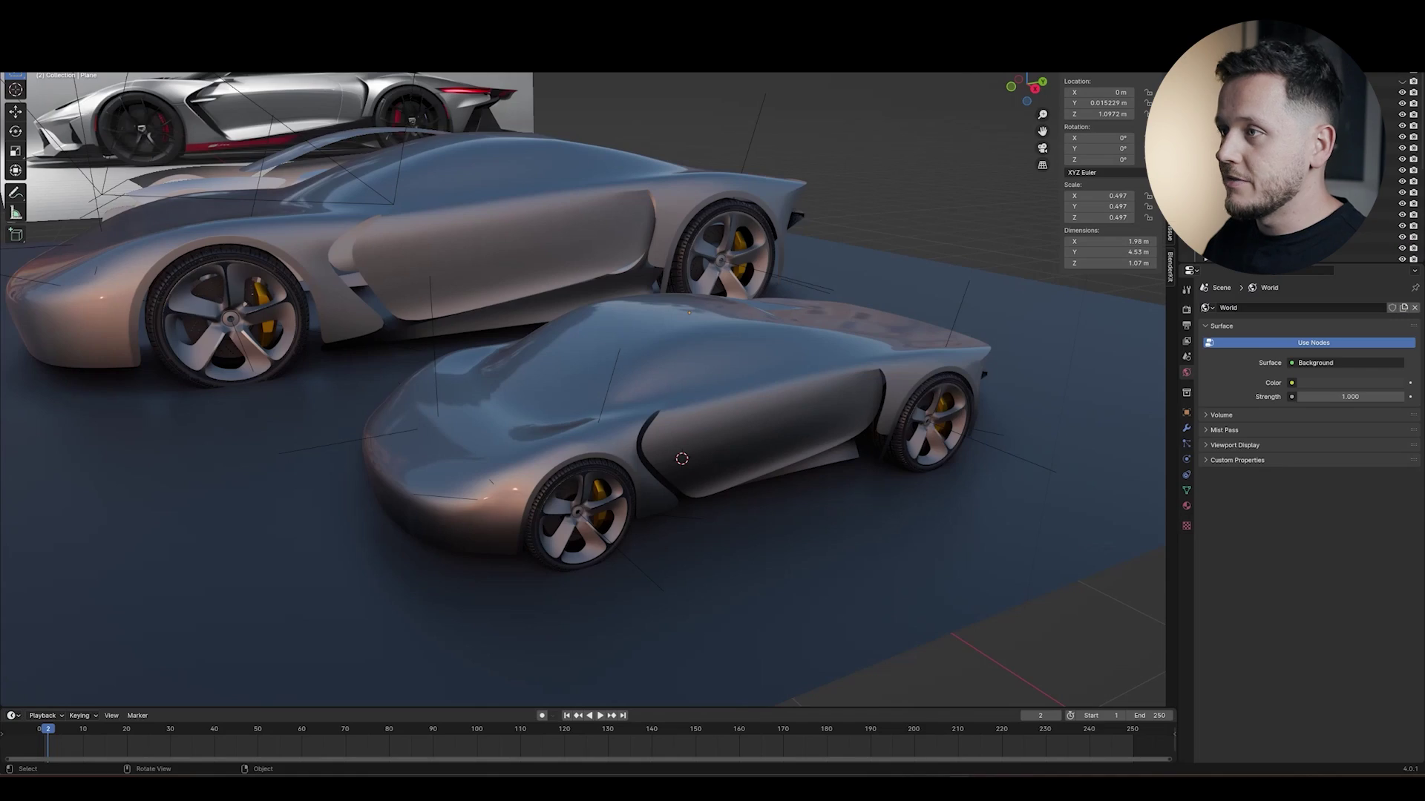
middle_click_drag(947, 305, 312, 392)
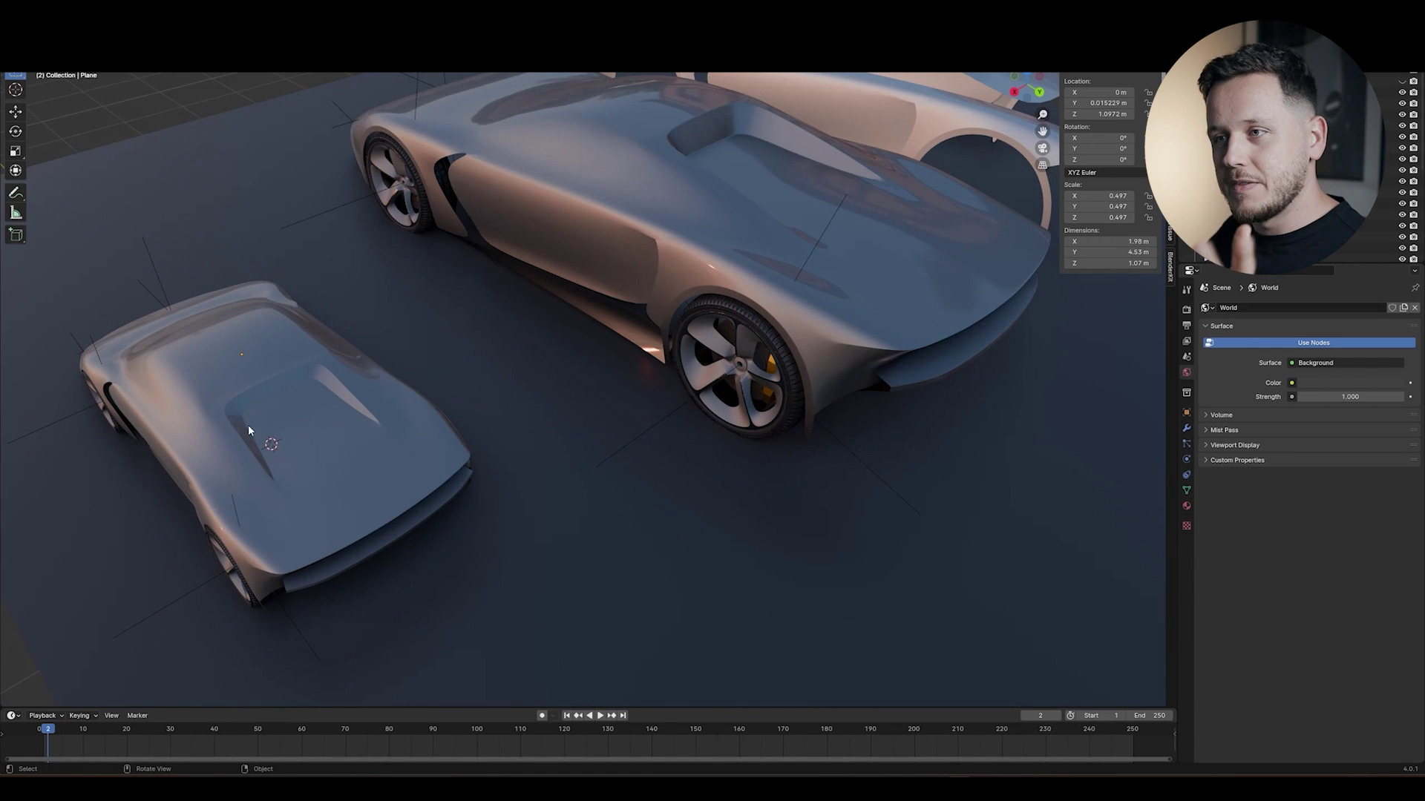
middle_click_drag(340, 378, 738, 525)
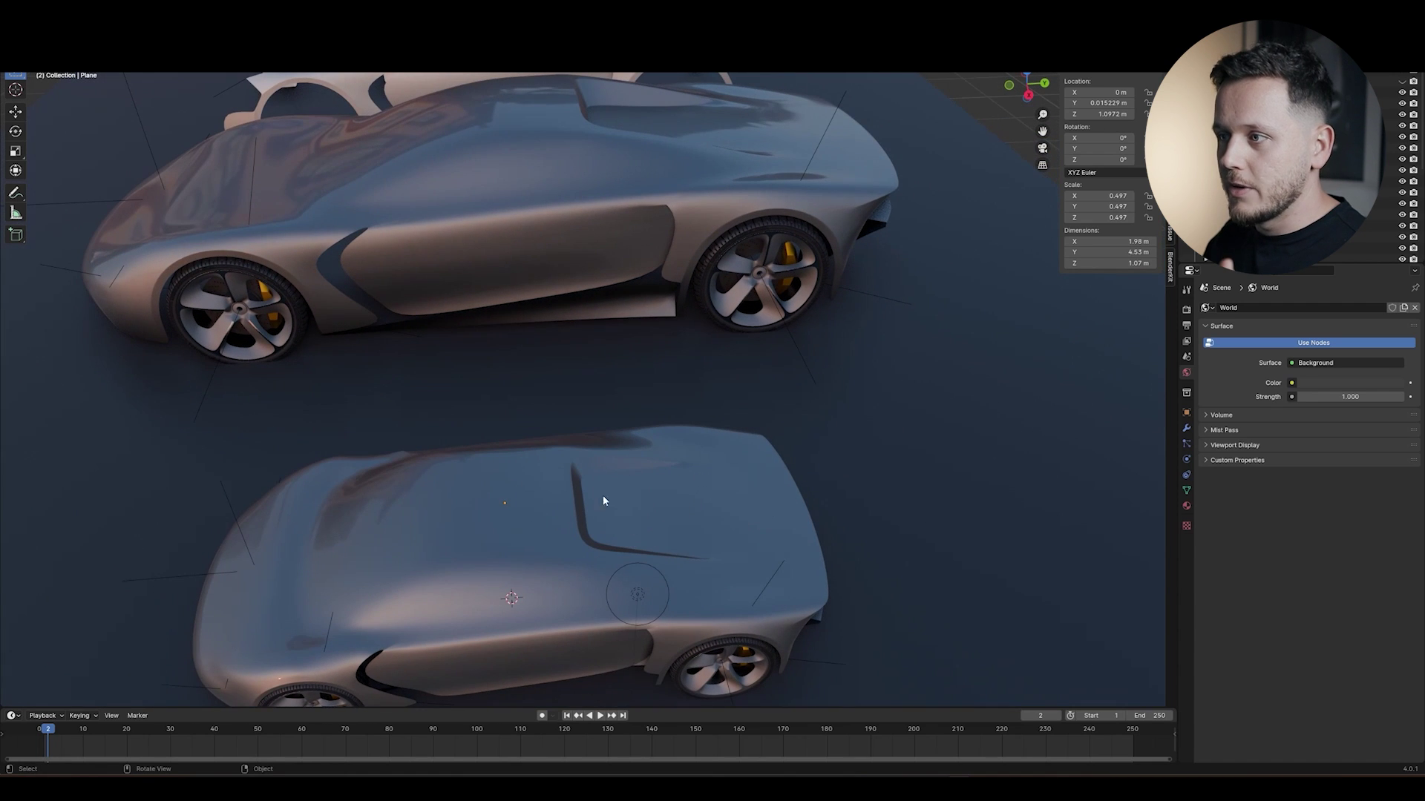
middle_click_drag(630, 526, 683, 487)
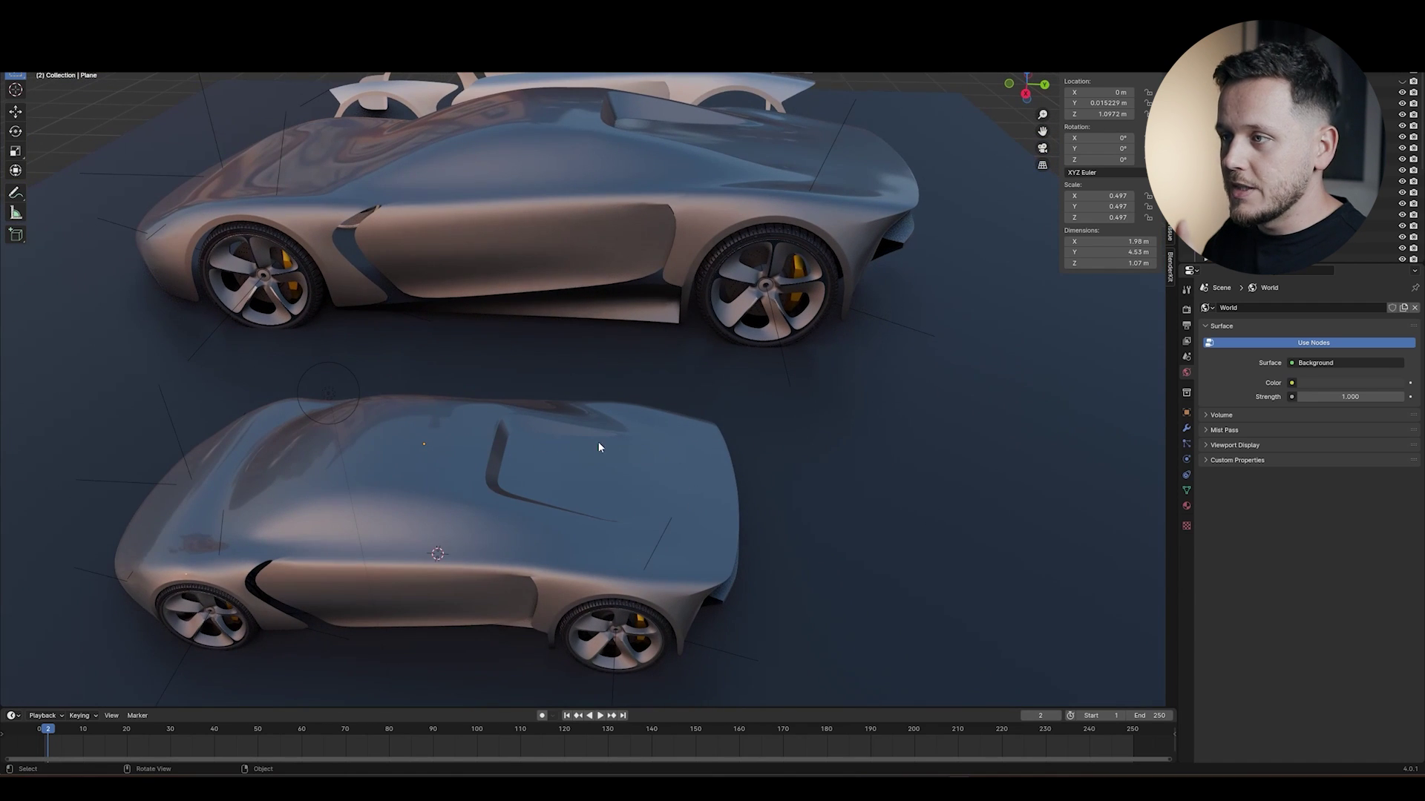
middle_click_drag(605, 447, 750, 506)
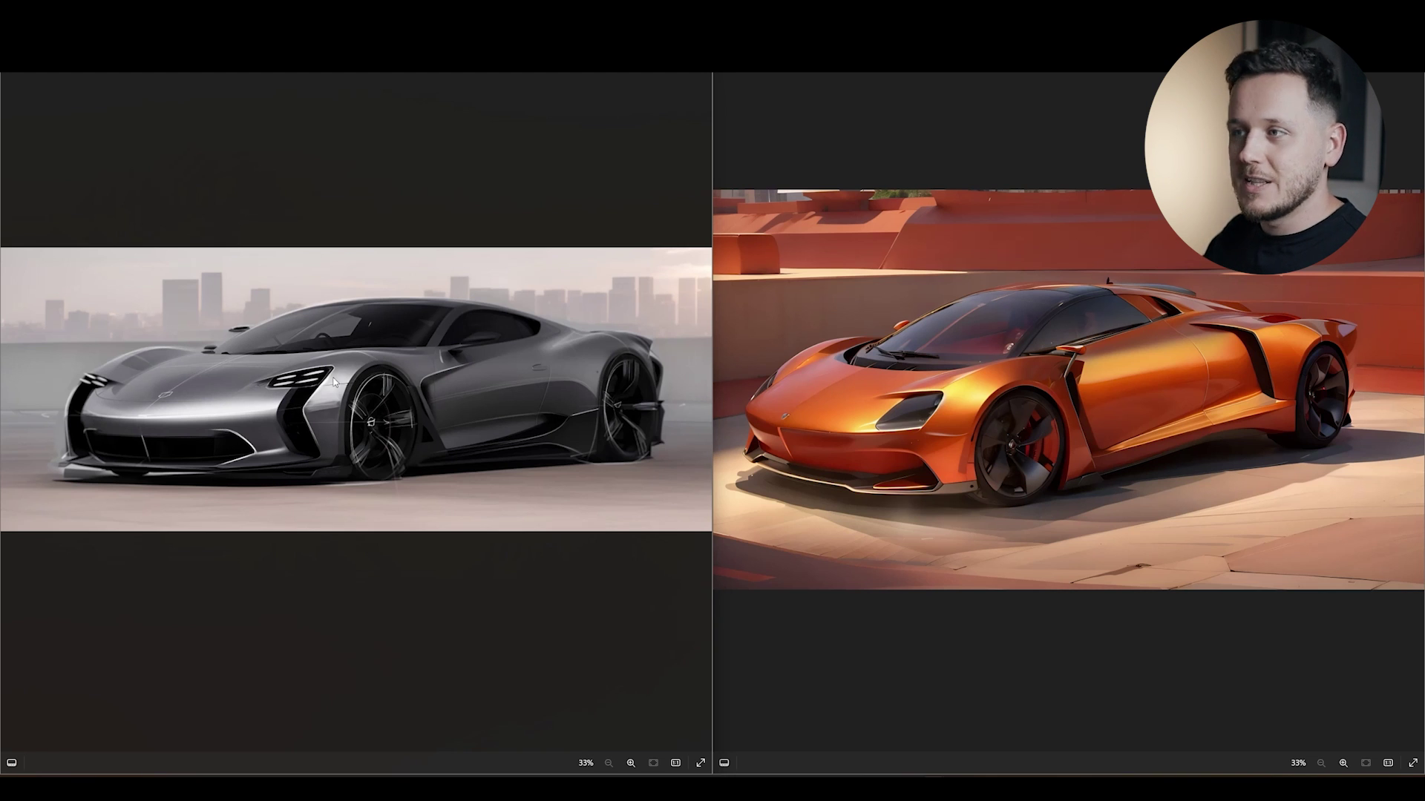
Browse earlier designs to pair the front-view sketch car with the night-time orange side render.
key("Right")
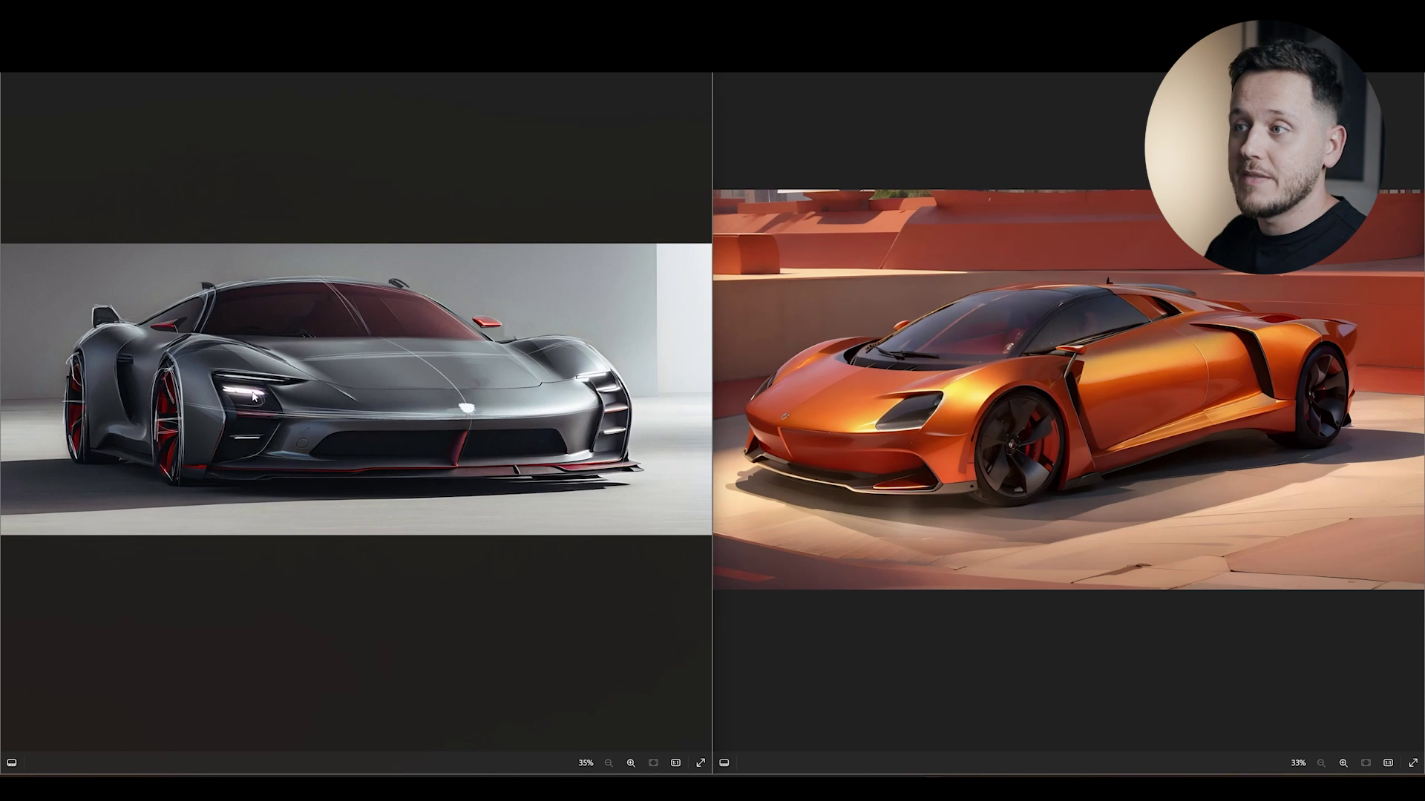
key("Right")
key("Right")
key("Right")
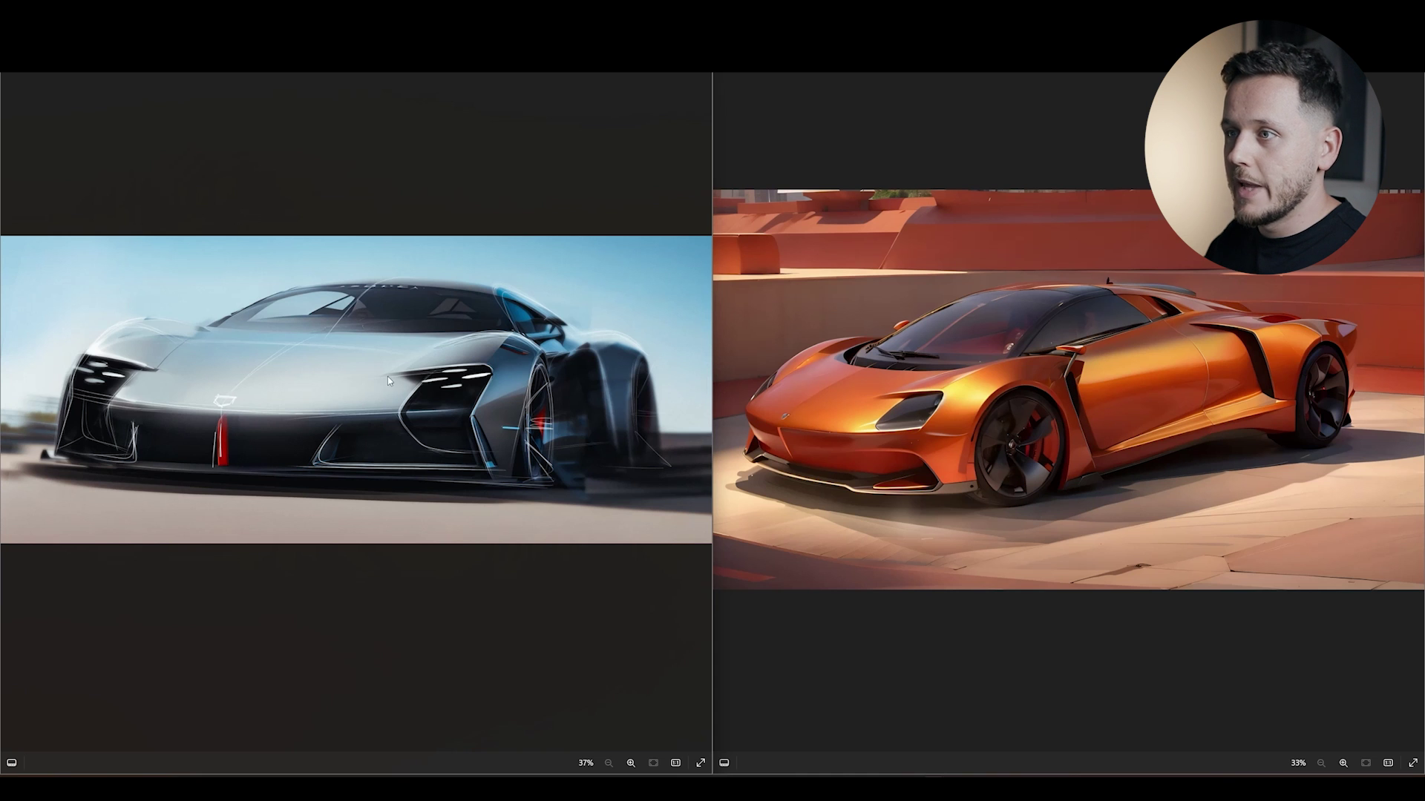
key("Right")
key("Left")
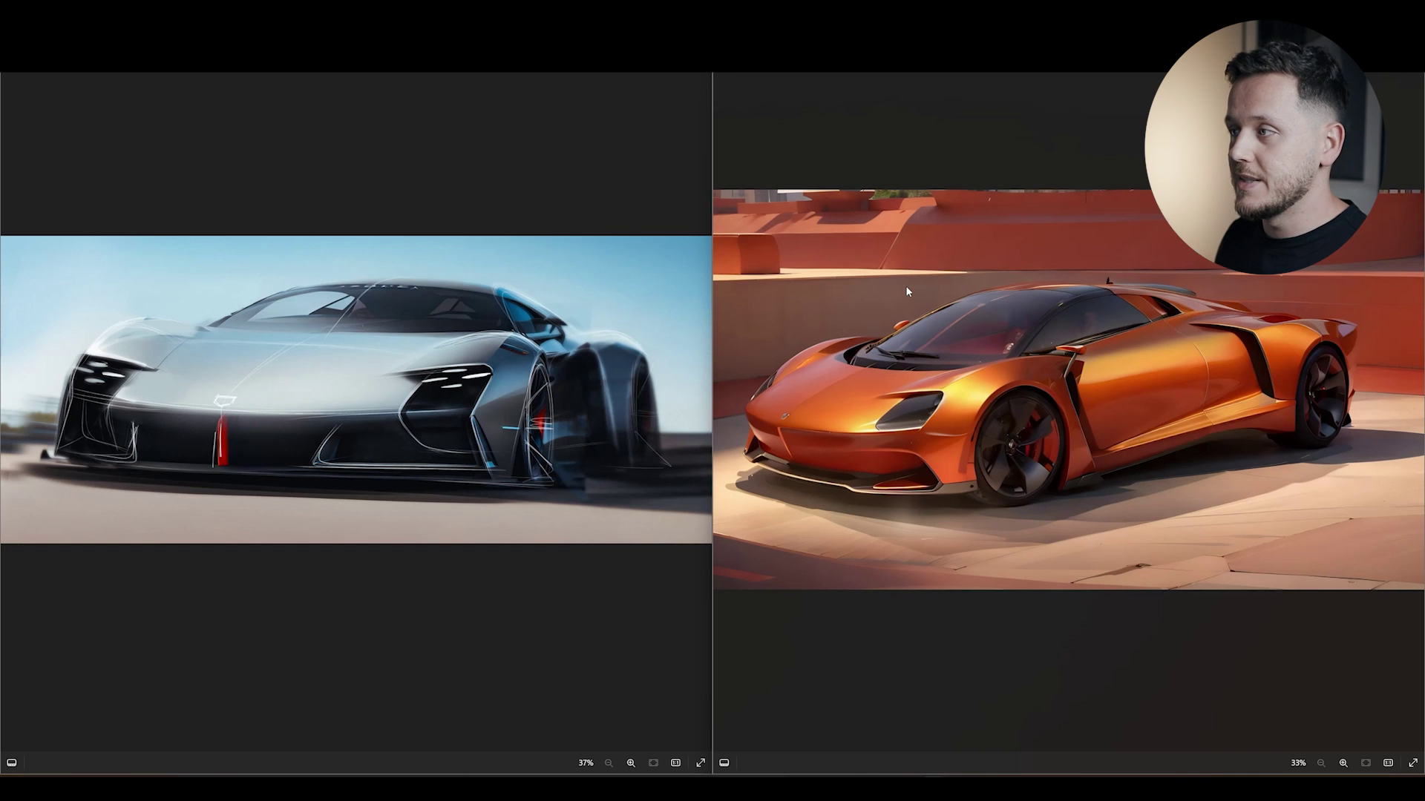
key("Right")
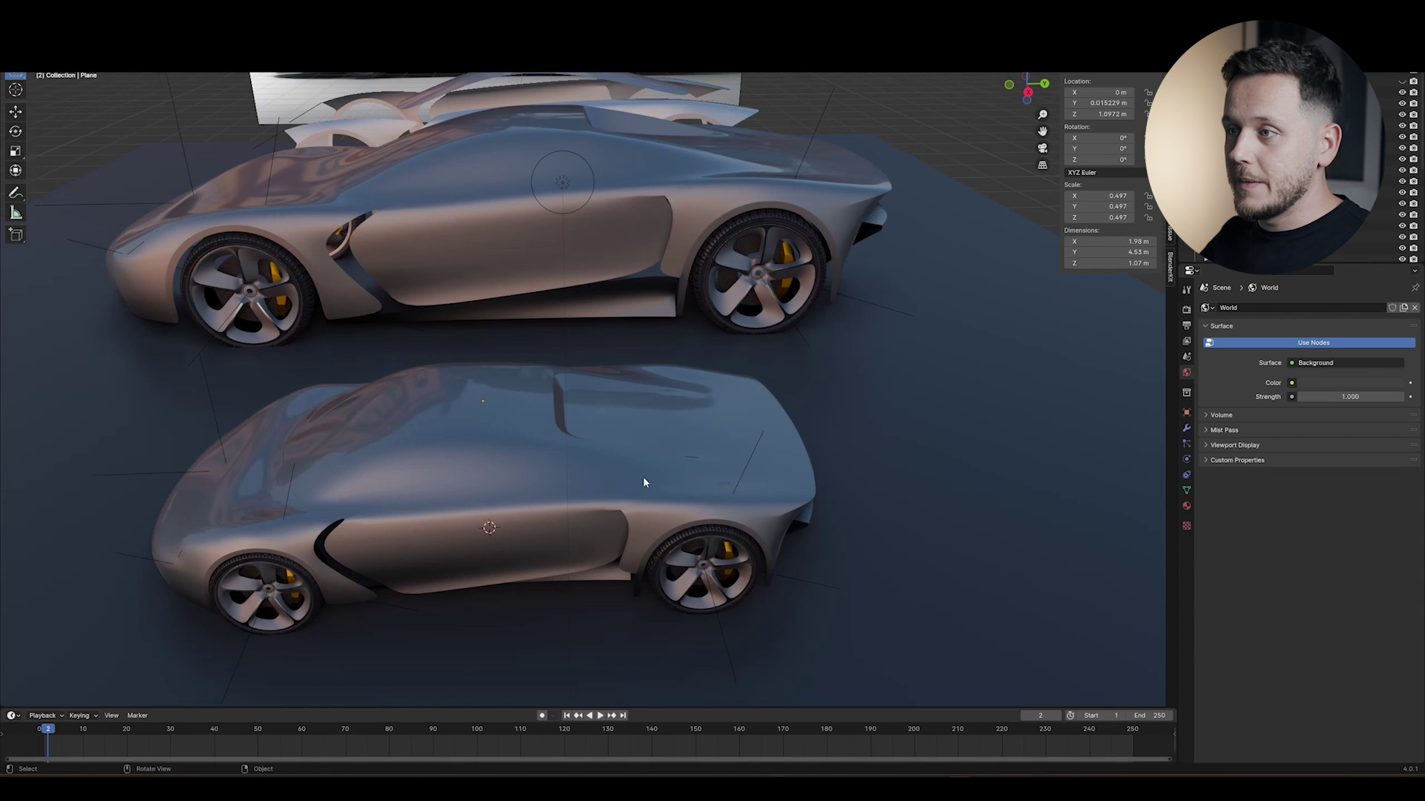
Orbit from a top-down view of the rough car volume to a low side view beside the earlier model.
mouse_move(644, 482)
middle_mouse_down()
mouse_move(639, 541)
mouse_move(725, 366)
mouse_move(643, 415)
mouse_move(640, 457)
middle_mouse_up()
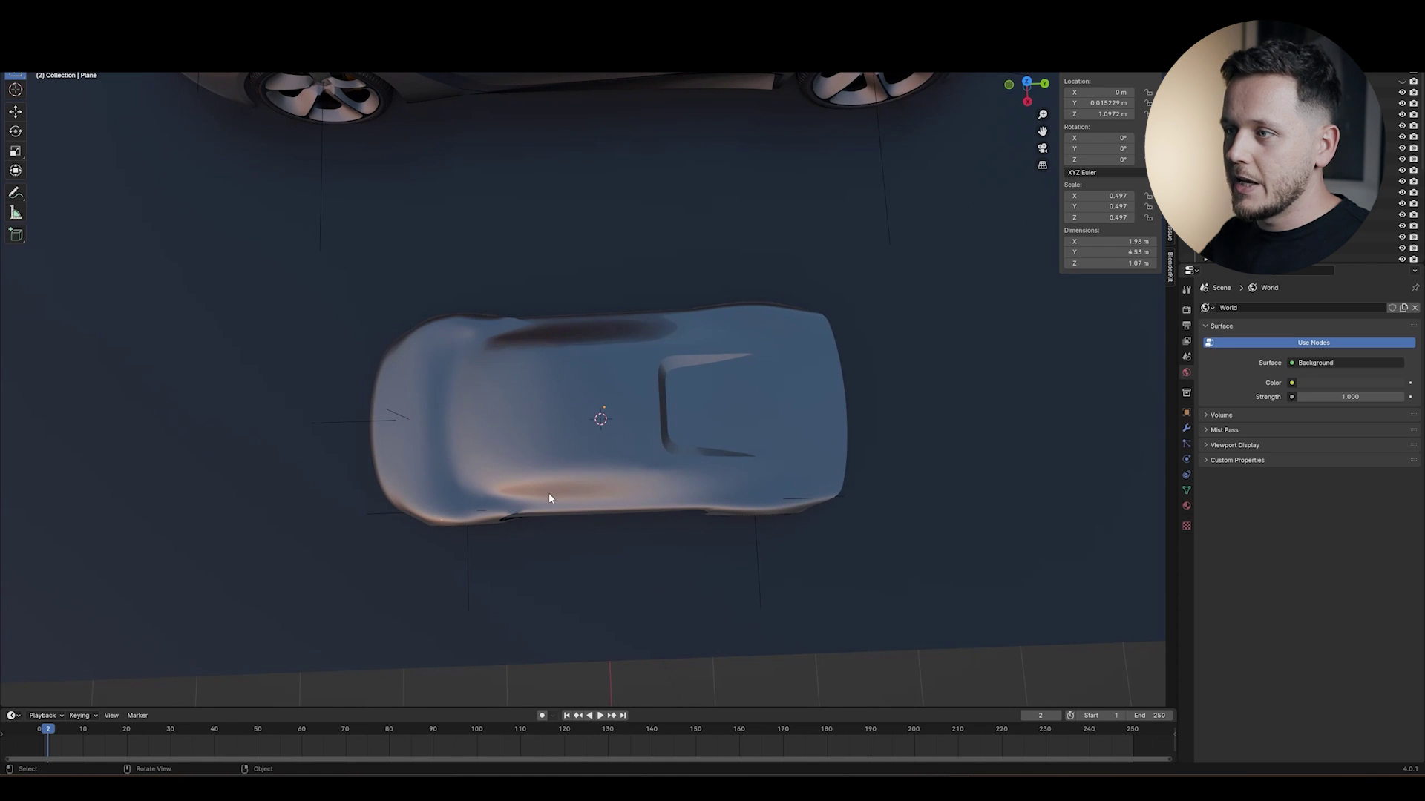
middle_click_drag(547, 493, 509, 435)
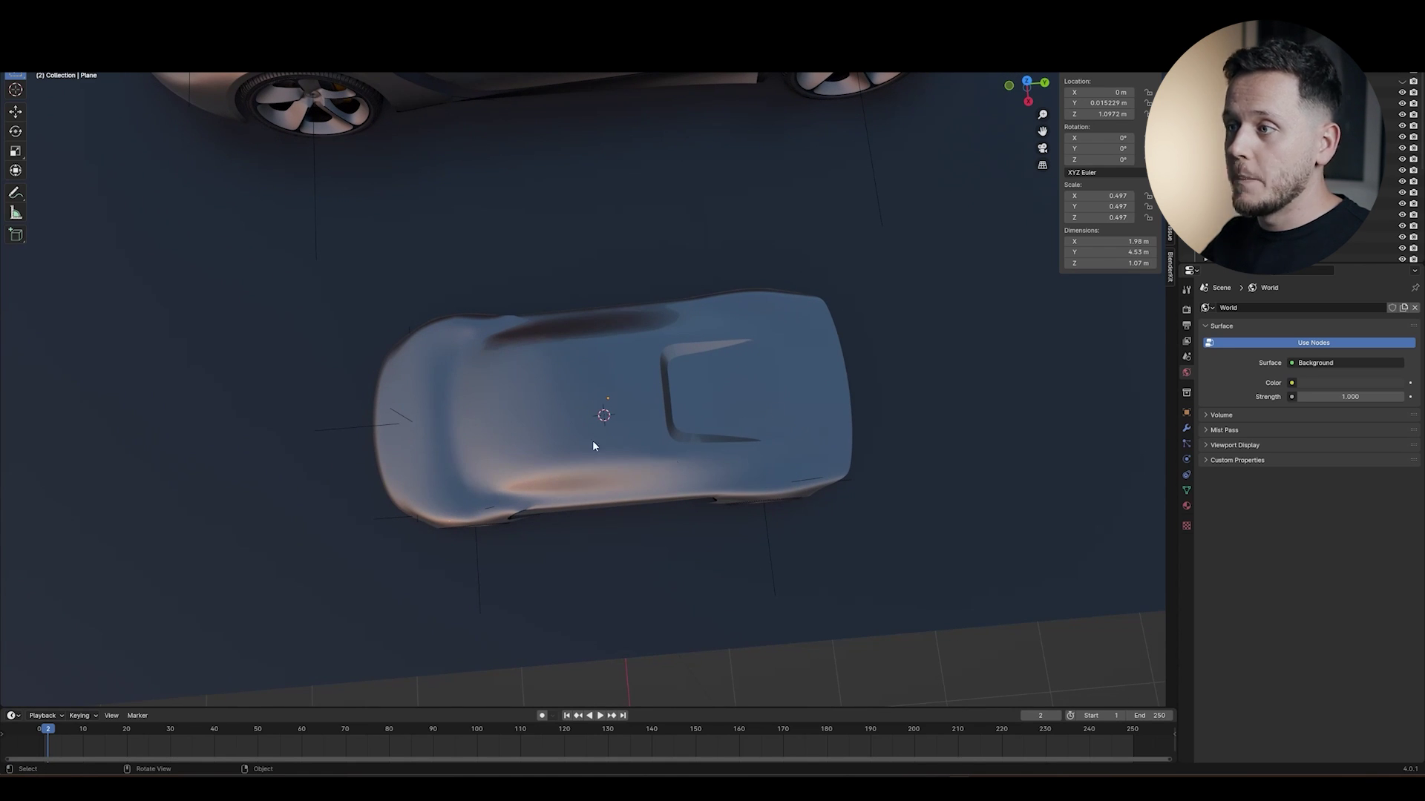
middle_click_drag(729, 420, 460, 329)
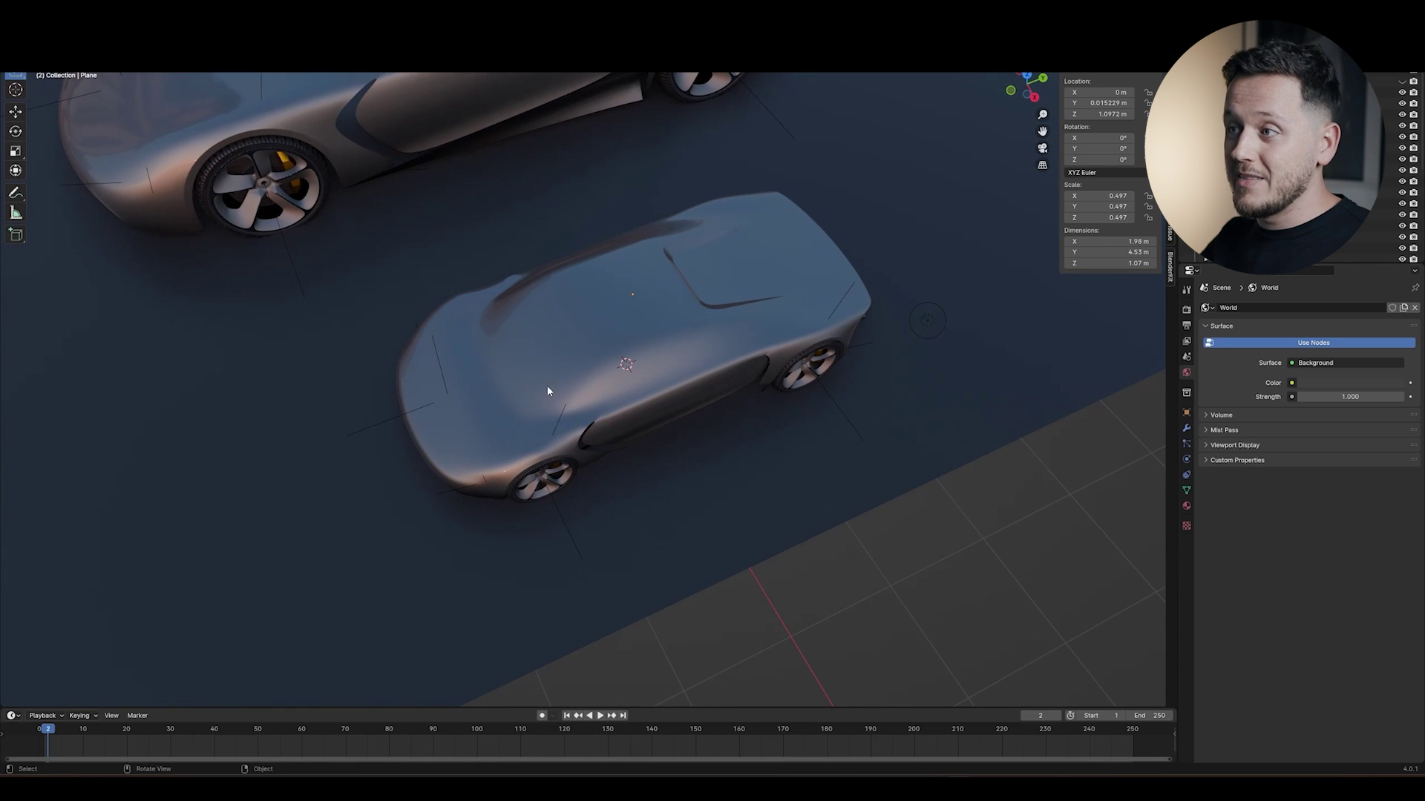
middle_click_drag(750, 287, 795, 370)
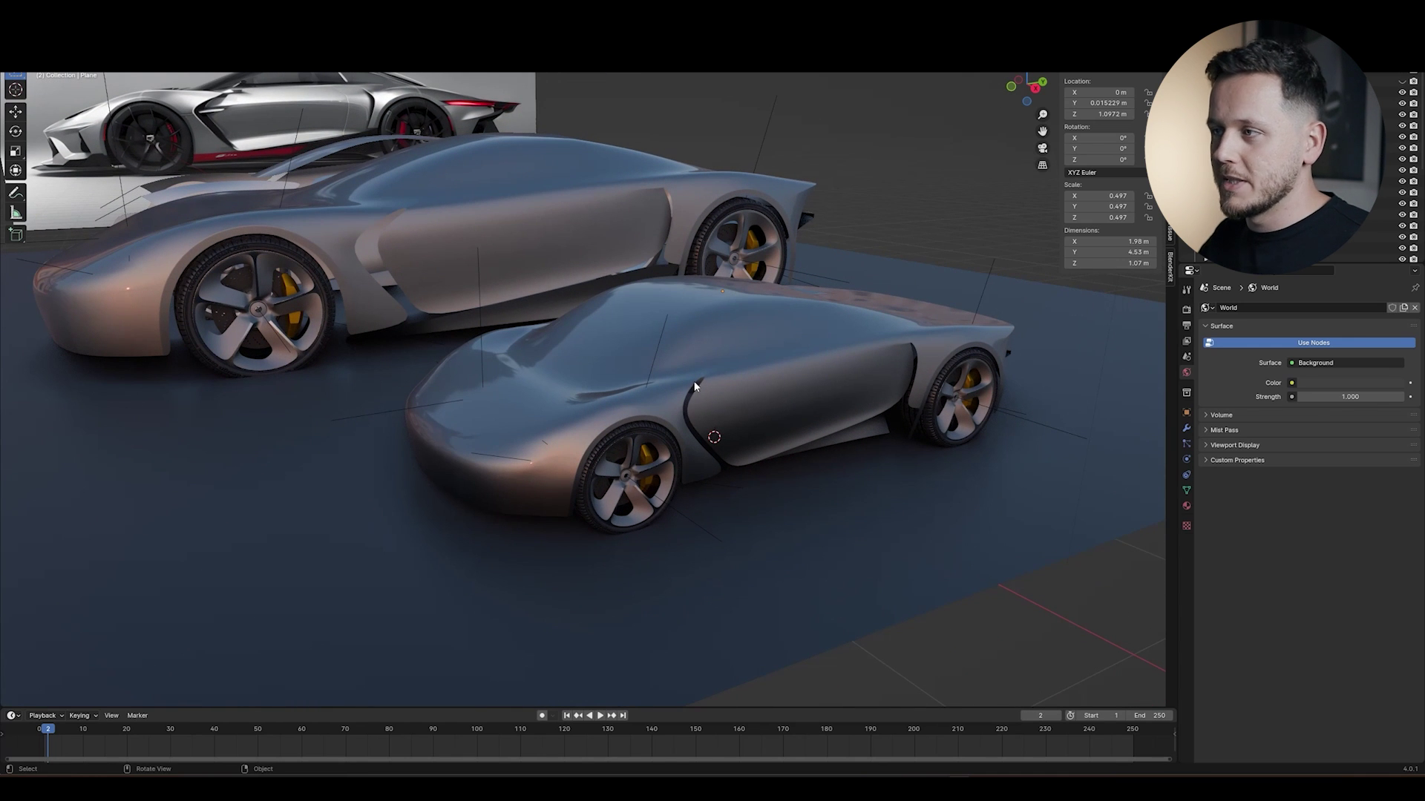
middle_click_drag(694, 390, 742, 393)
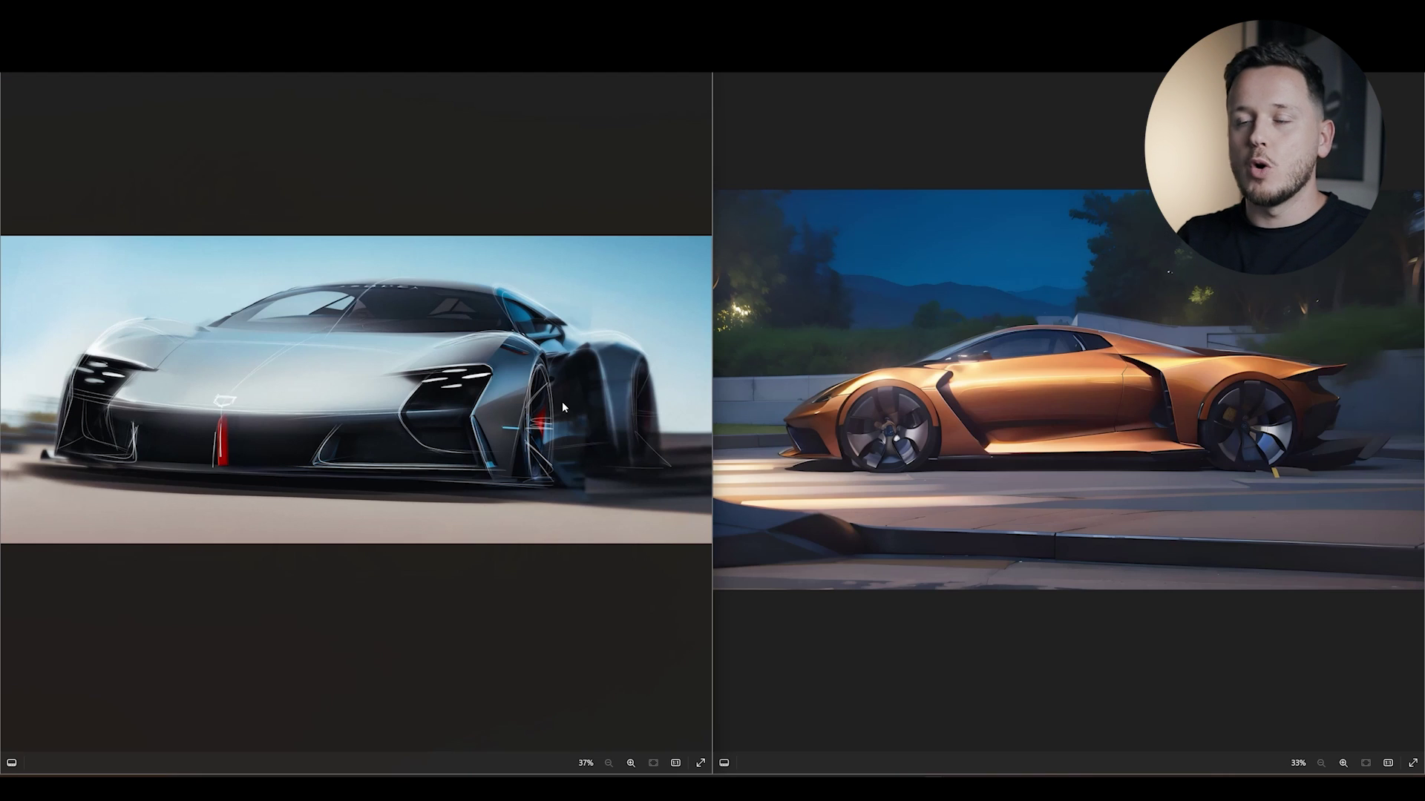